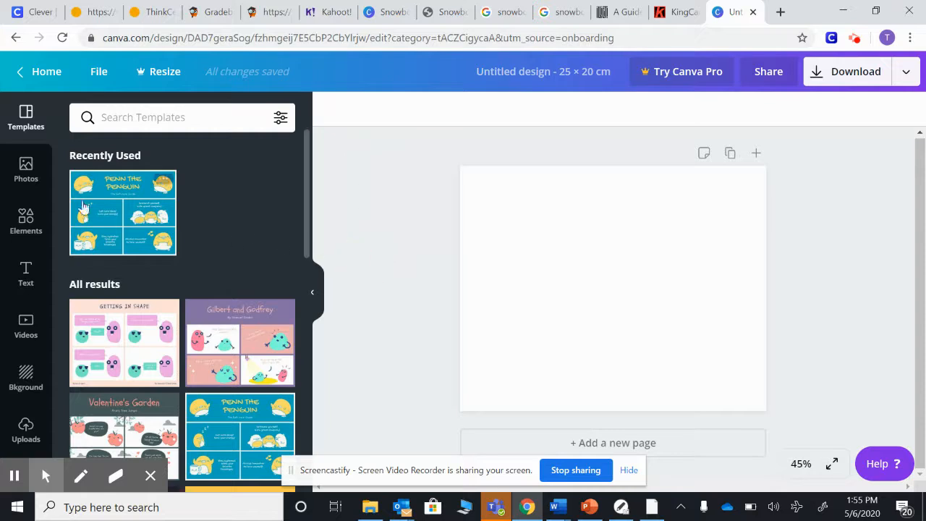
# Search the elements library for snowboarding and add the oval snowboarder badge graphic to the page
pyautogui.click(25, 217)
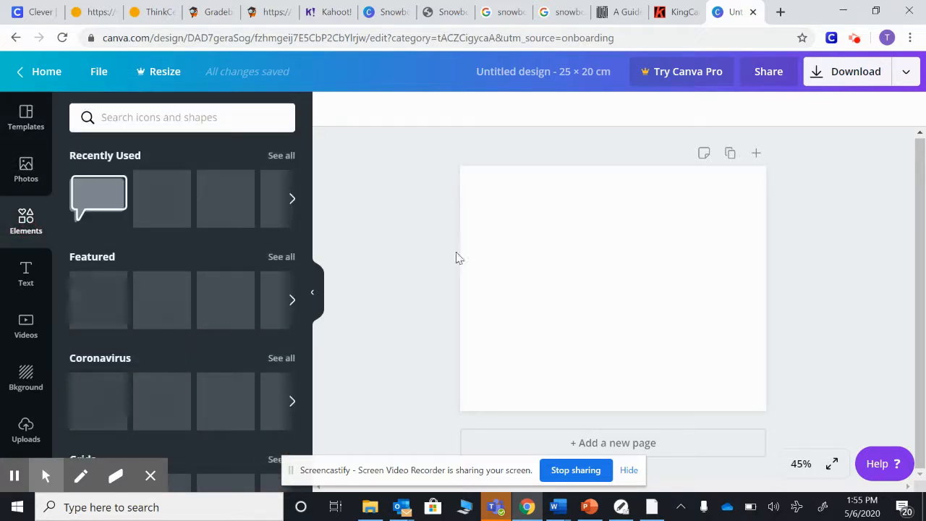
pyautogui.click(150, 118)
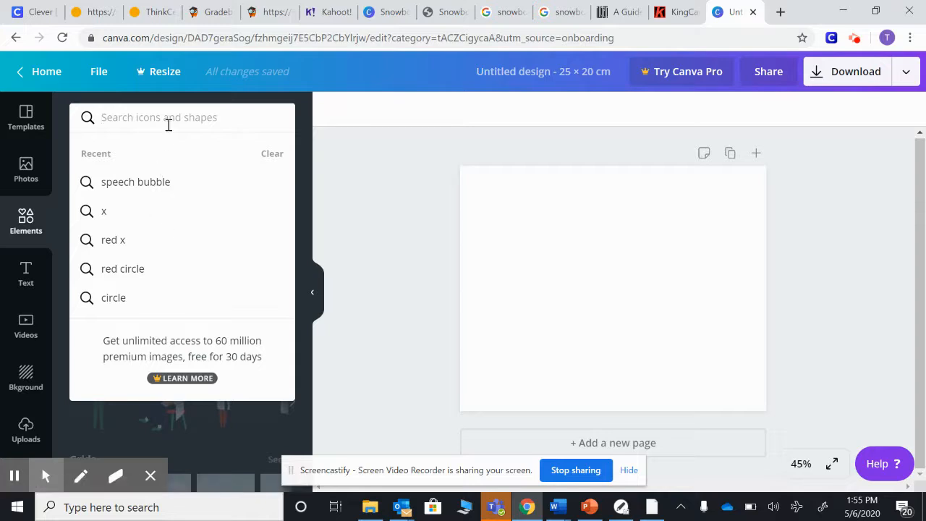
pyautogui.write('snow')
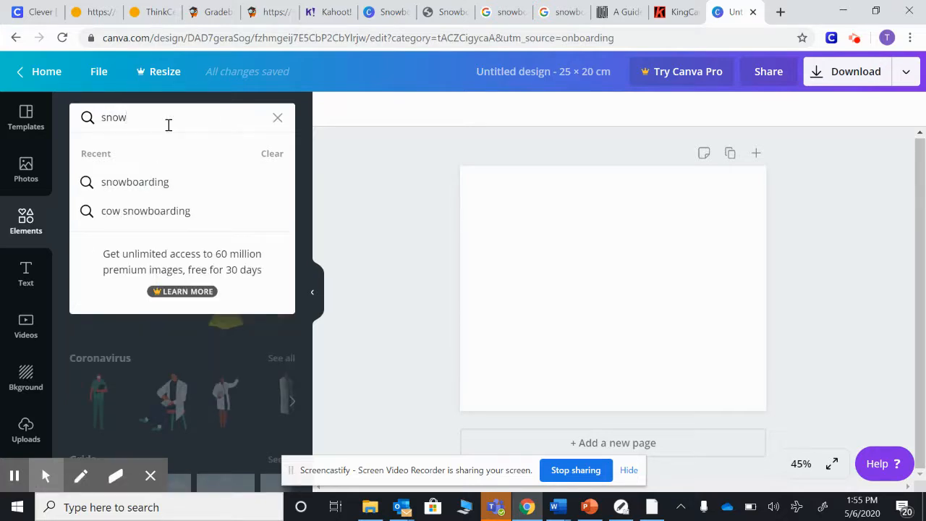
pyautogui.click(162, 183)
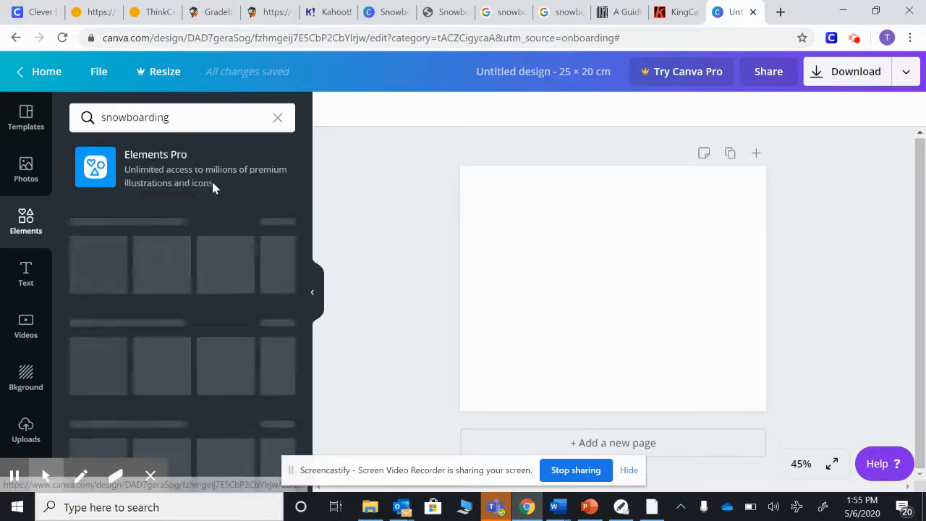
pyautogui.scroll(-5, 257, 260)
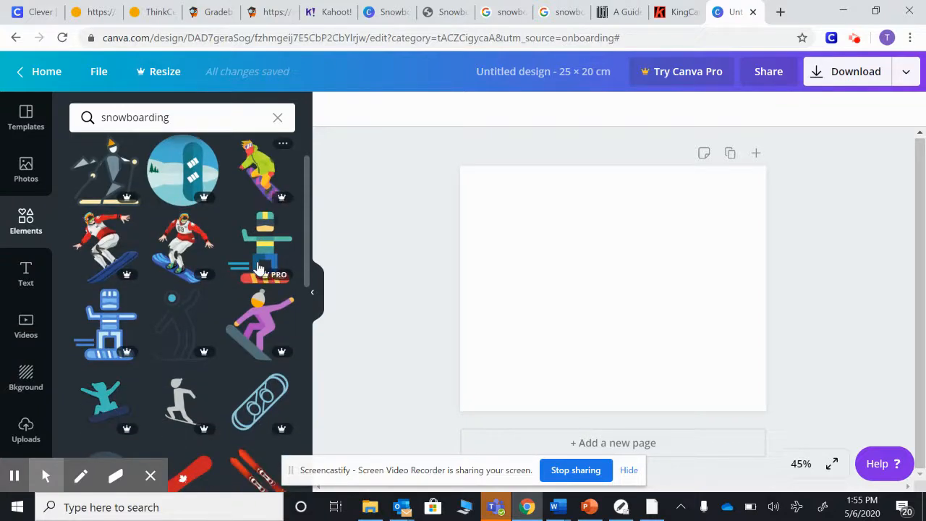
pyautogui.scroll(-3, 259, 267)
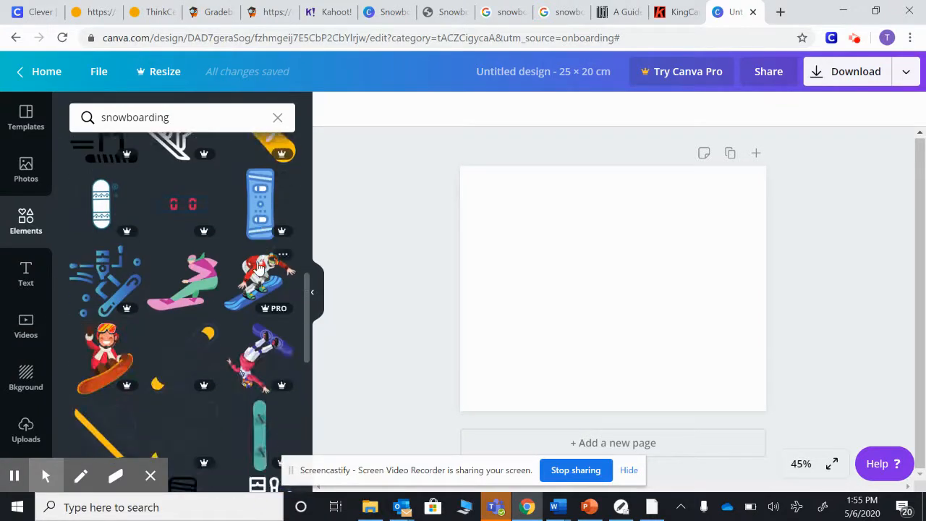
pyautogui.scroll(-3, 258, 267)
pyautogui.scroll(-4, 258, 267)
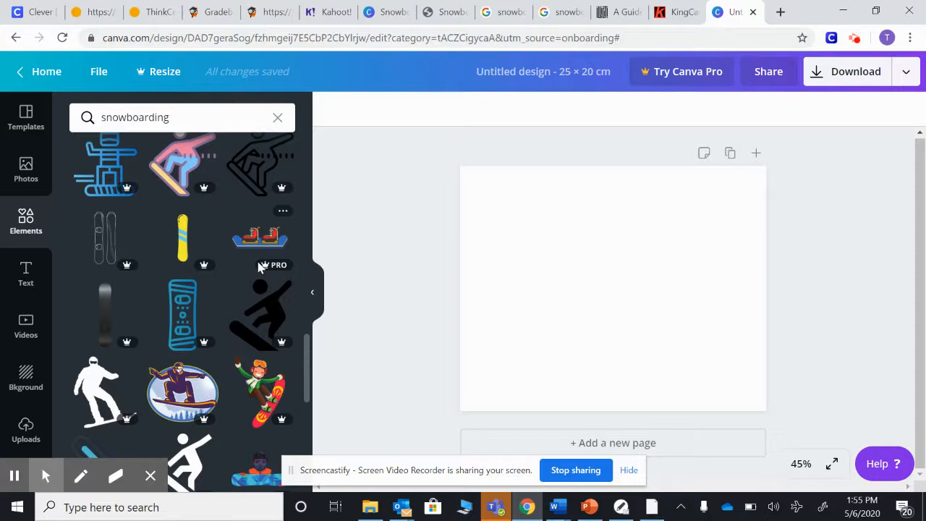
pyautogui.click(181, 402)
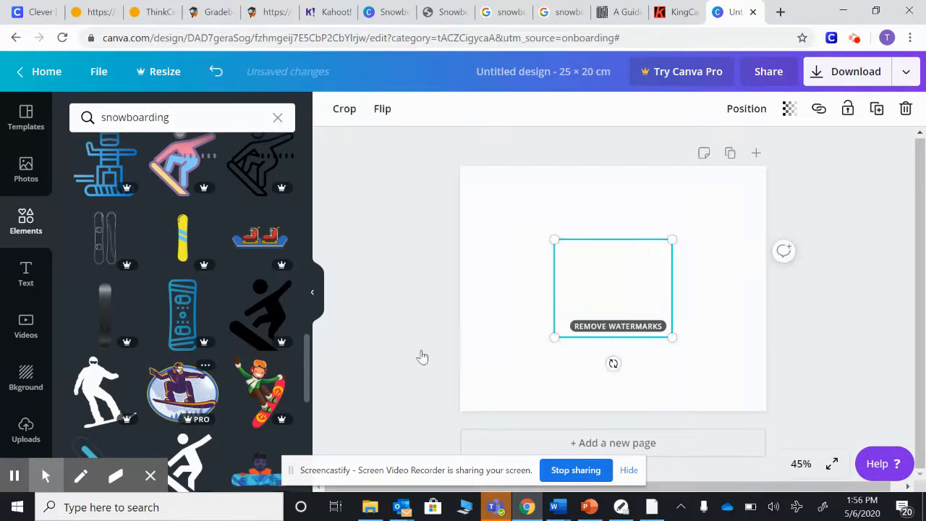
# Move the snowboarder graphic to the upper-left corner of the page
pyautogui.moveTo(660, 306); pyautogui.dragTo(609, 285)
pyautogui.click(650, 256)
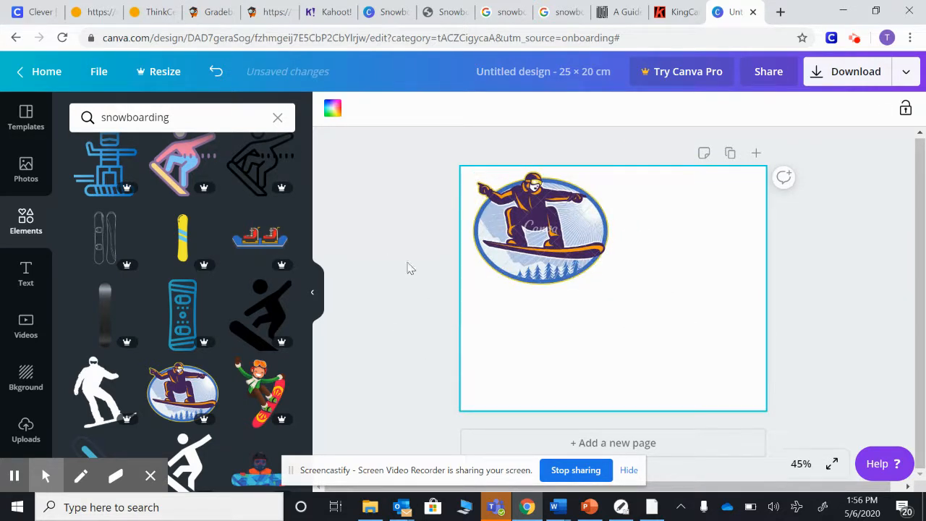
pyautogui.click(539, 375)
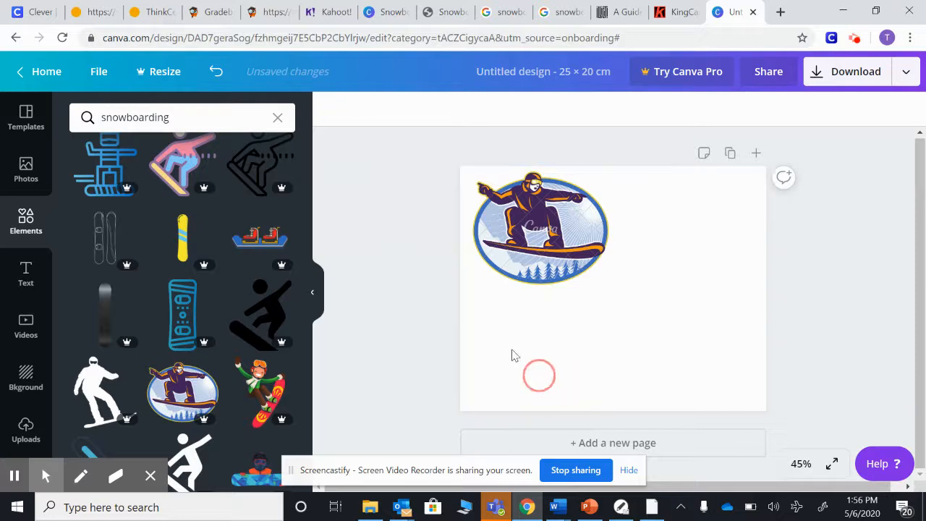
# Select the page and set its background colour to light blue, trying several colours first
pyautogui.click(536, 220)
pyautogui.click(549, 344)
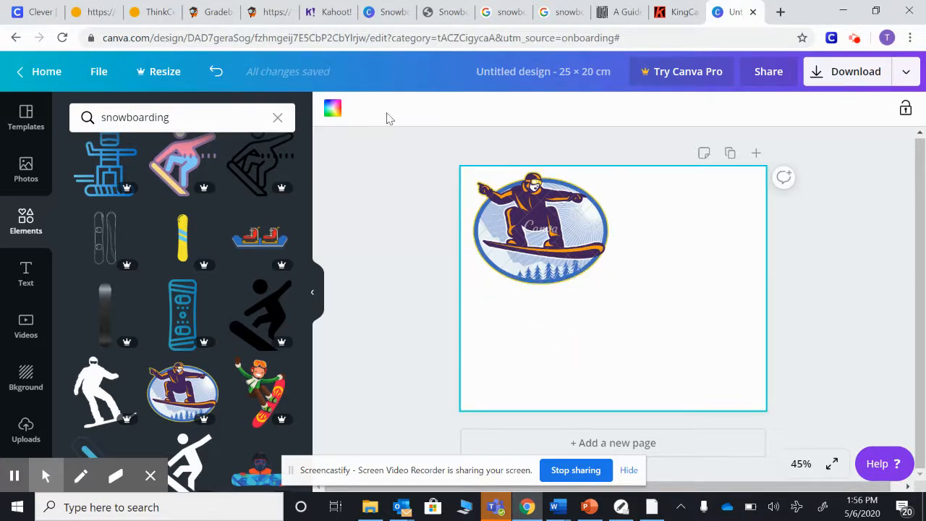
pyautogui.click(331, 112)
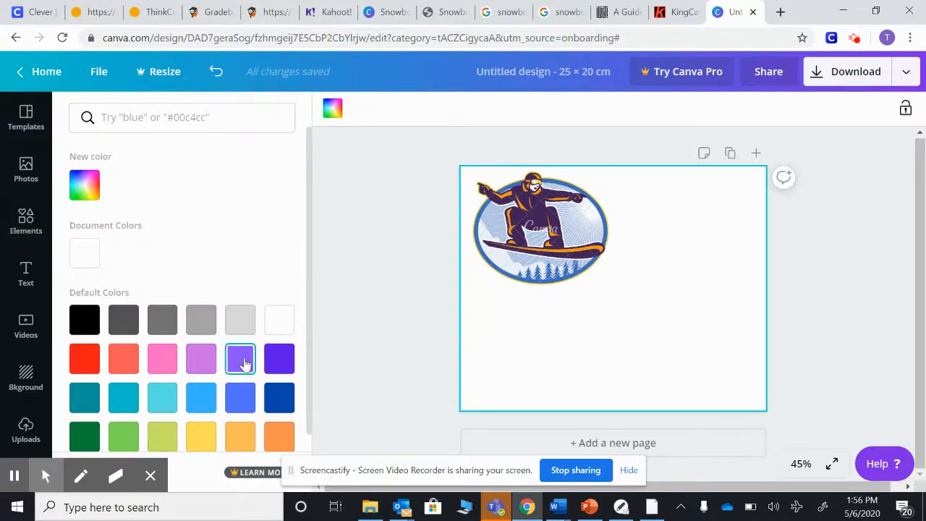
pyautogui.click(241, 360)
pyautogui.click(201, 361)
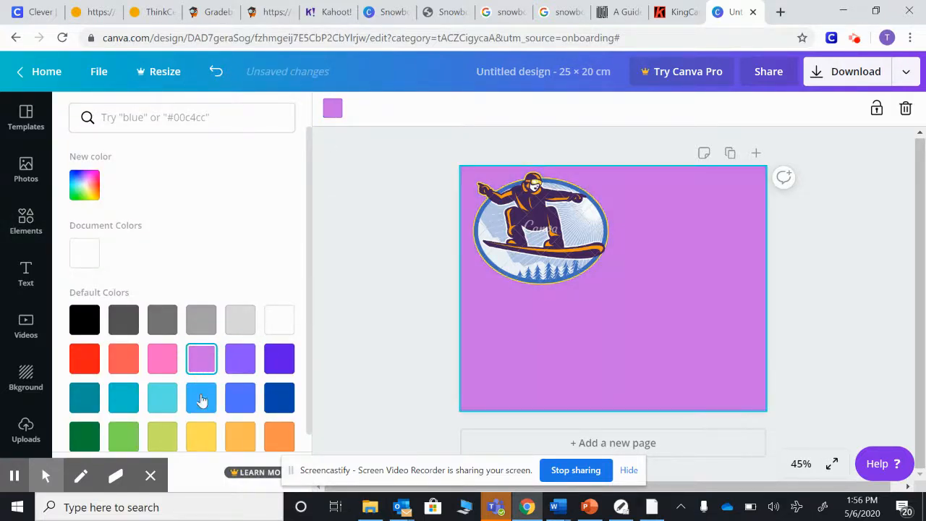
pyautogui.click(241, 394)
pyautogui.click(204, 439)
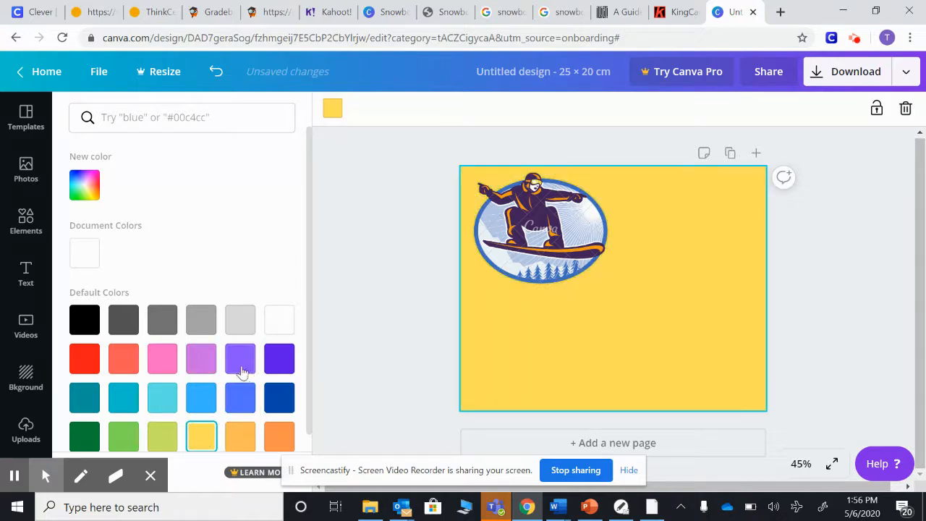
pyautogui.click(201, 397)
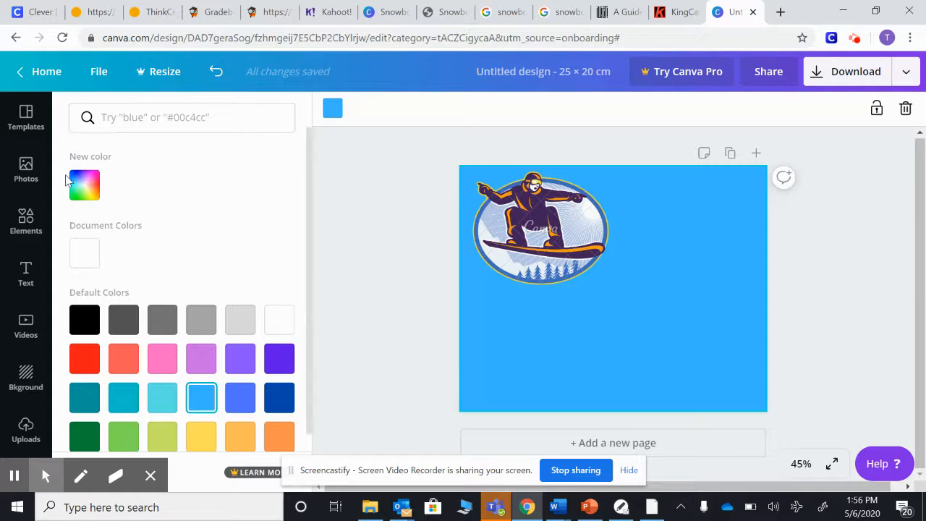
# Search the elements library for skiing and add the skier holding a red board to the page
pyautogui.click(25, 215)
pyautogui.click(135, 117)
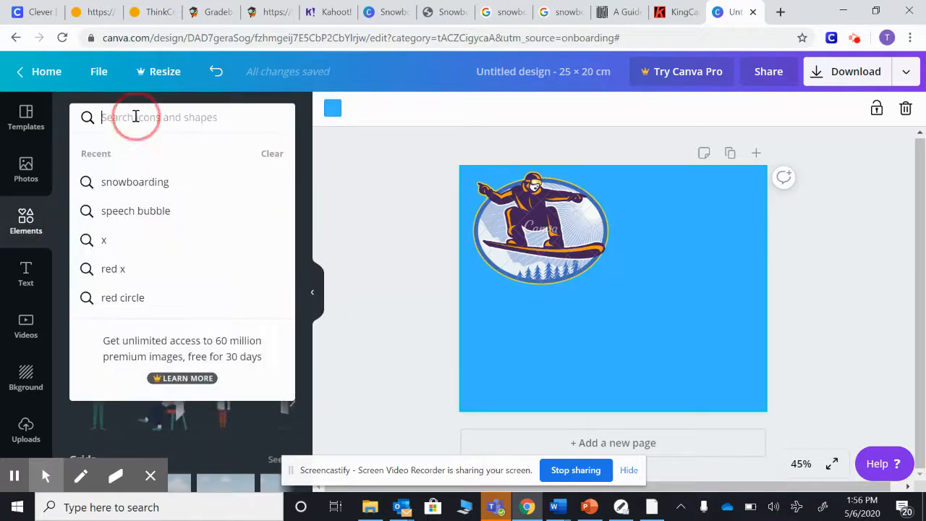
pyautogui.write('skiing')
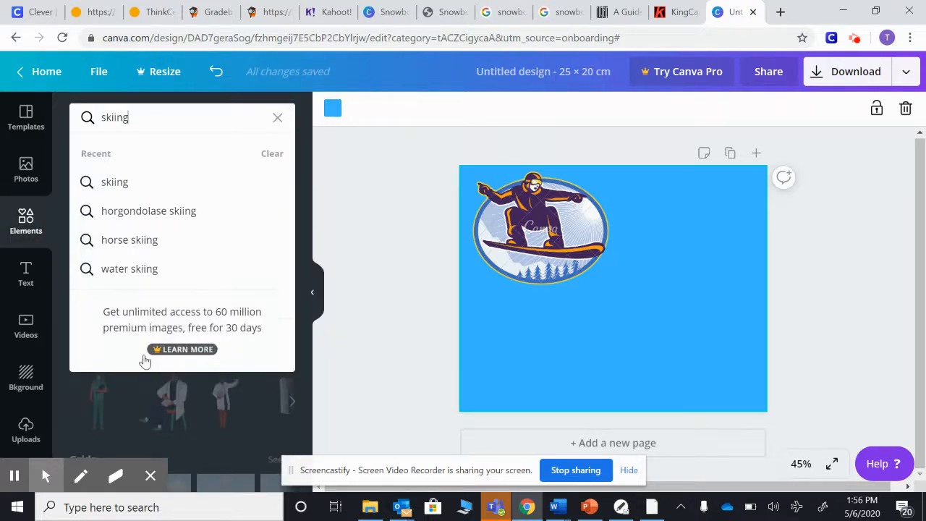
pyautogui.press('Return')
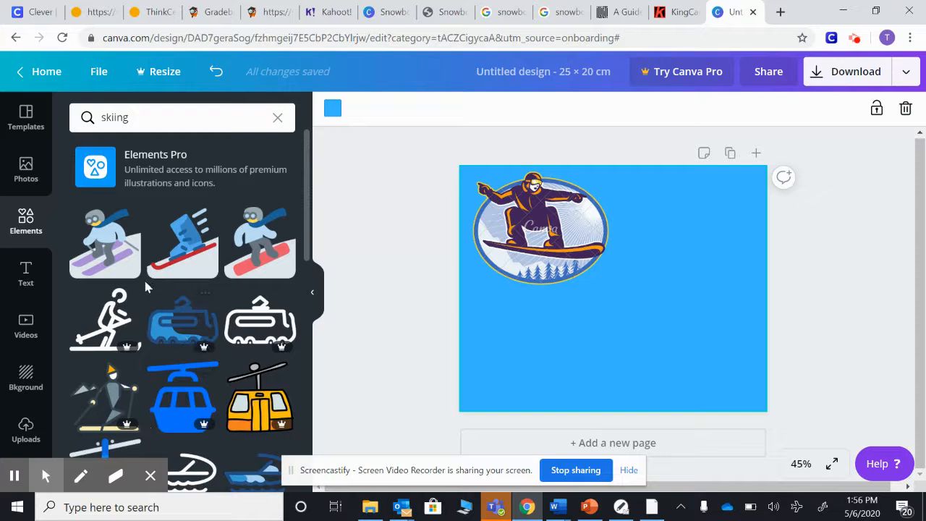
pyautogui.scroll(-3, 186, 329)
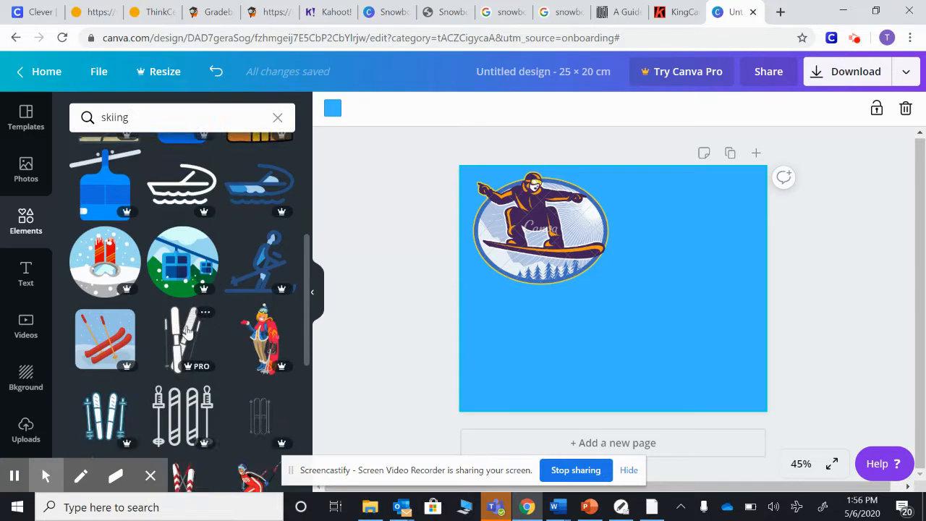
pyautogui.scroll(-2, 186, 329)
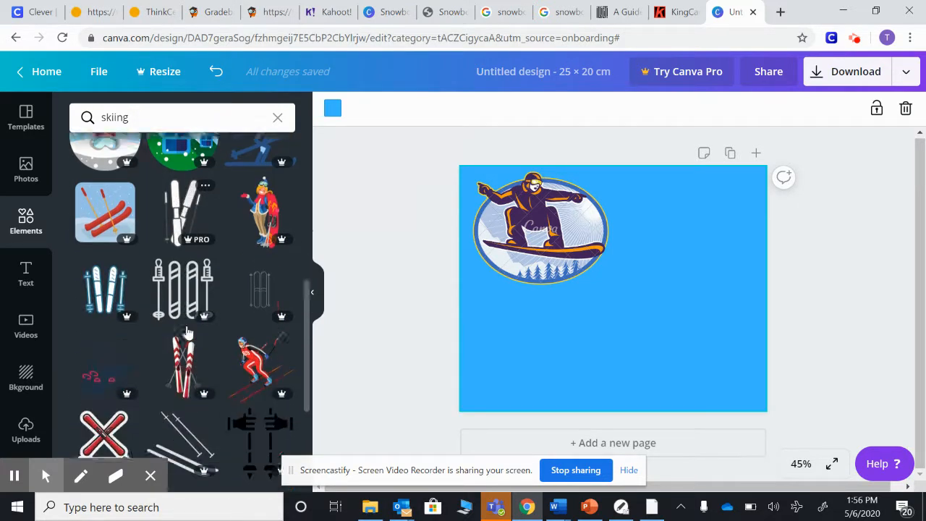
pyautogui.click(268, 201)
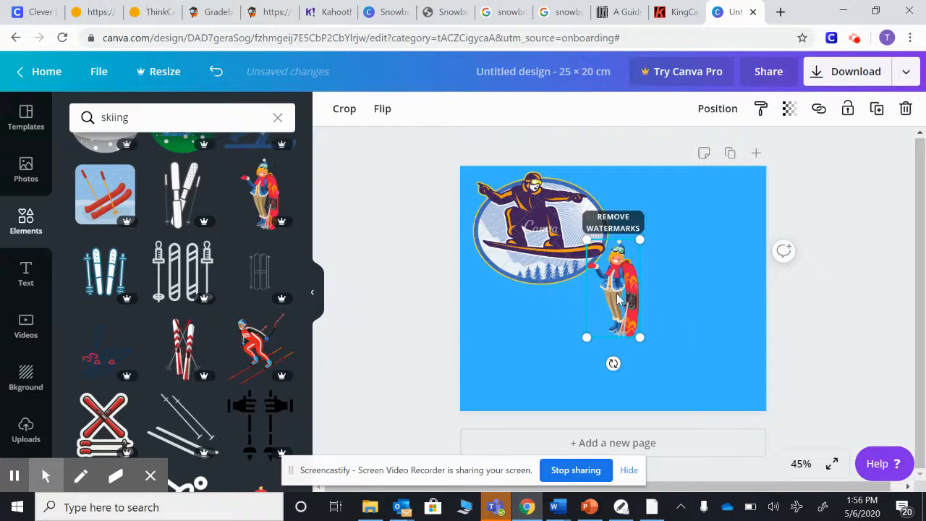
# Move the skier graphic to the lower right of the page and enlarge it
pyautogui.moveTo(616, 300); pyautogui.dragTo(688, 318)
pyautogui.moveTo(710, 355); pyautogui.dragTo(730, 387)
pyautogui.click(615, 351)
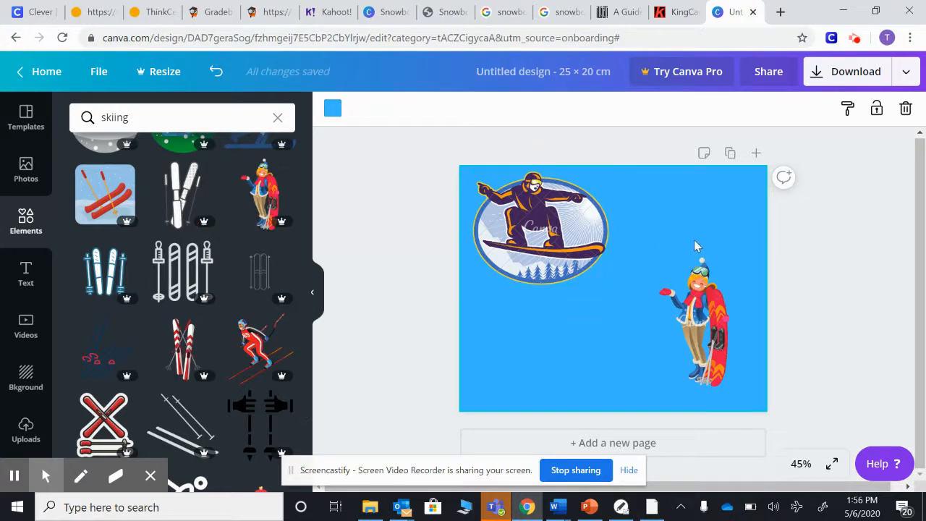
# Add a heading text box and enter Snowboarding
pyautogui.click(26, 278)
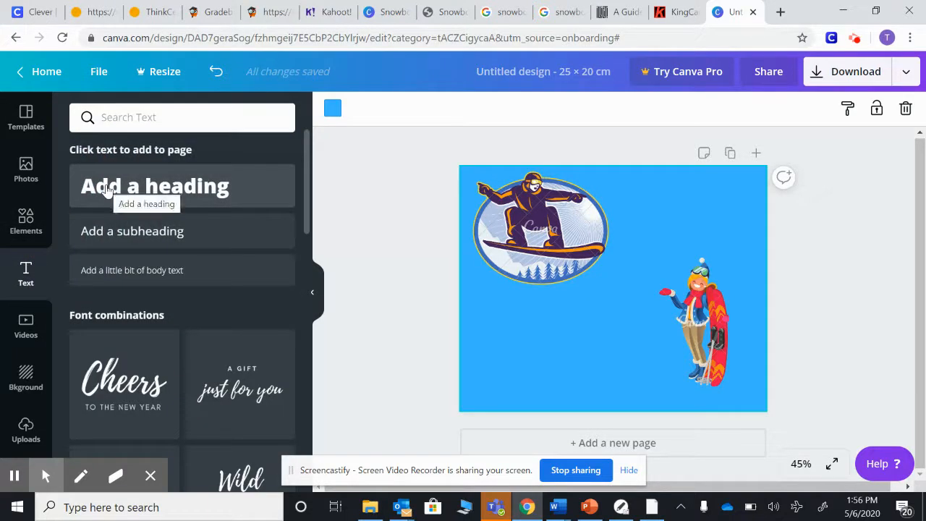
pyautogui.click(149, 205)
pyautogui.write('S')
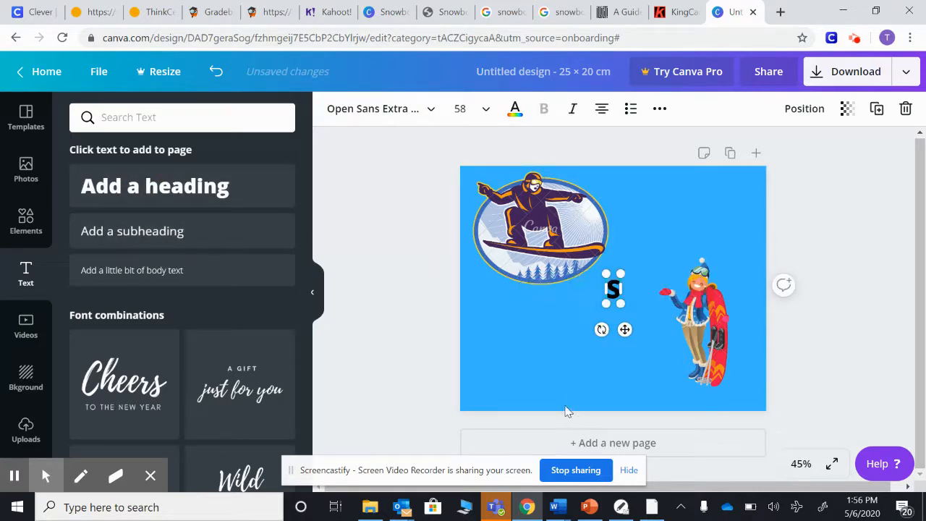
pyautogui.write('nowboarding')
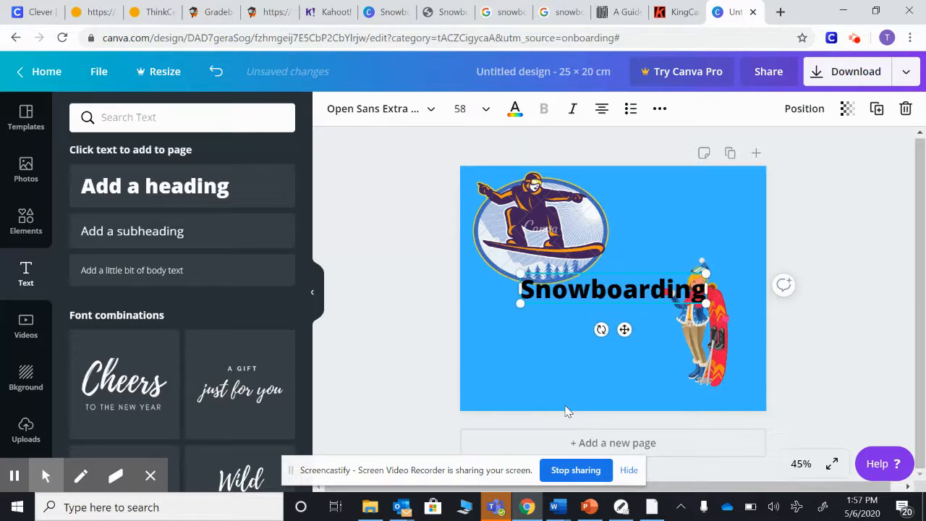
# Add the lines Vs. and Skiing beneath Snowboarding in the heading, correcting the misspelt word
pyautogui.press('Return')
pyautogui.write('Vs. Sk')
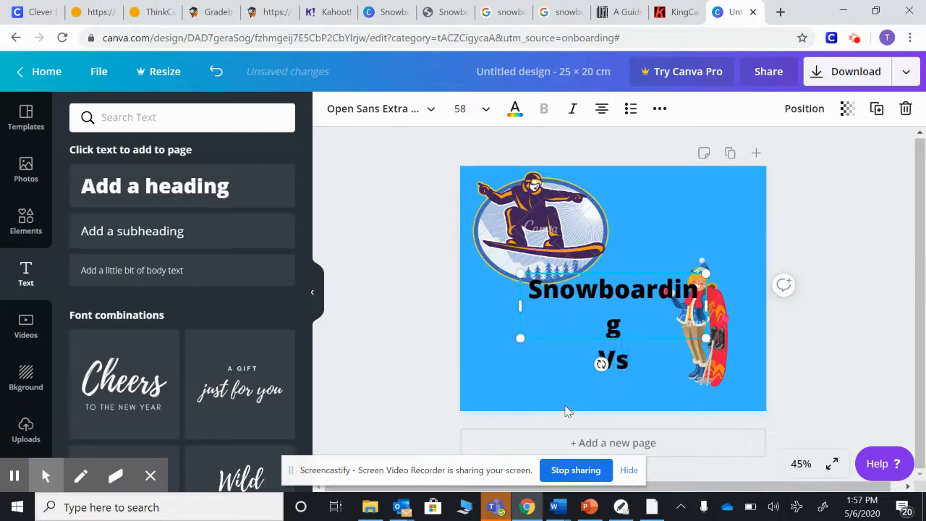
pyautogui.write('ing')
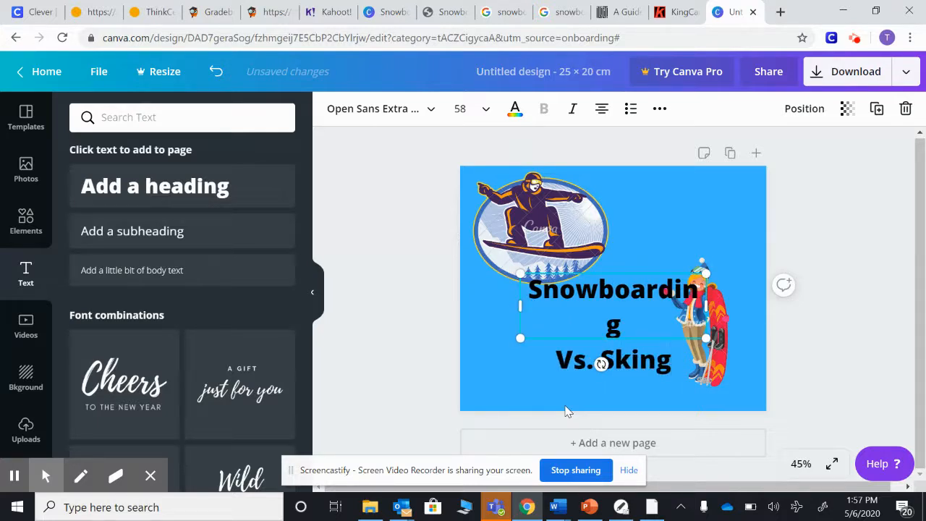
pyautogui.press('BackSpace')
pyautogui.press('BackSpace')
pyautogui.press('BackSpace')
pyautogui.press('BackSpace')
pyautogui.press('BackSpace')
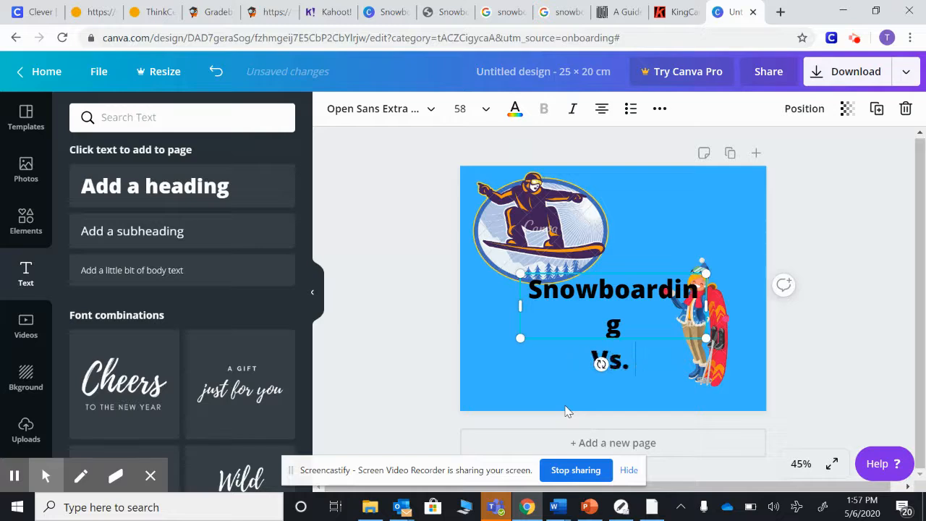
pyautogui.press('Return')
pyautogui.write('Skiing')
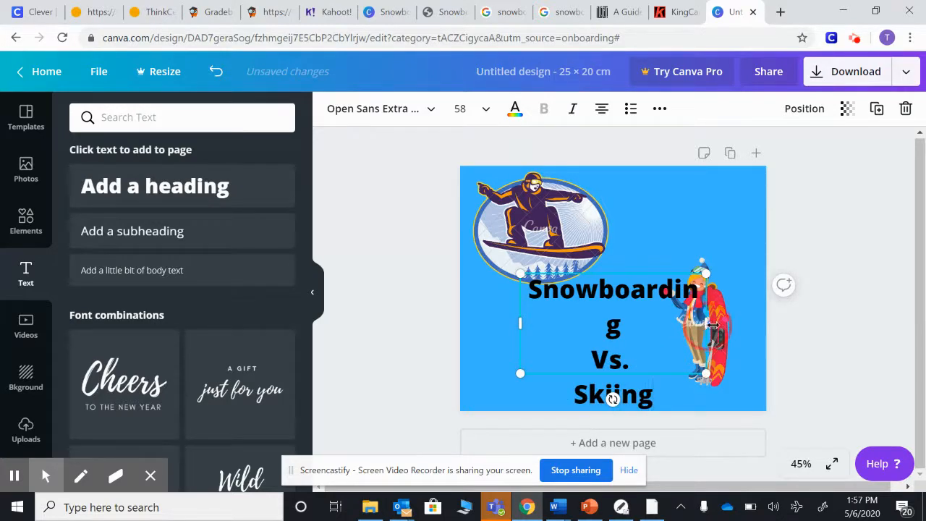
# Widen the heading text box and move it left, below the snowboarder graphic
pyautogui.moveTo(705, 324); pyautogui.dragTo(747, 324)
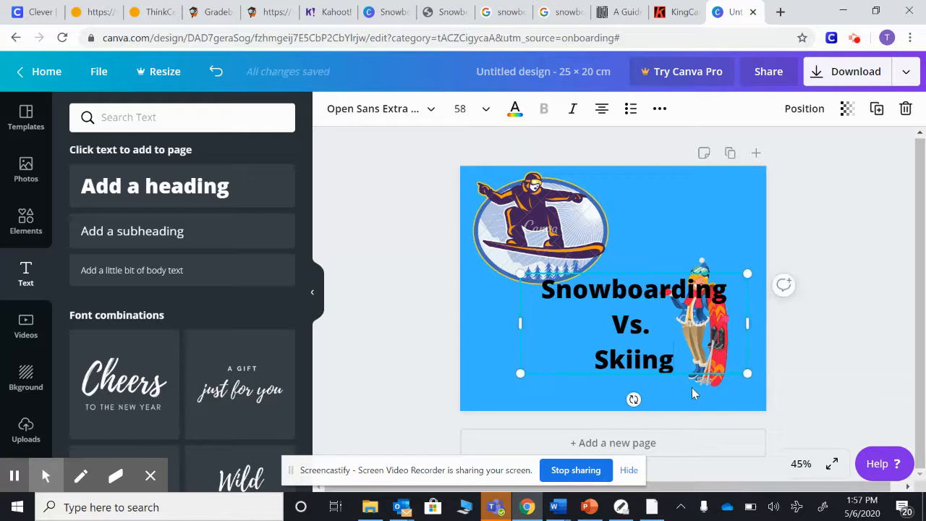
pyautogui.click(653, 387)
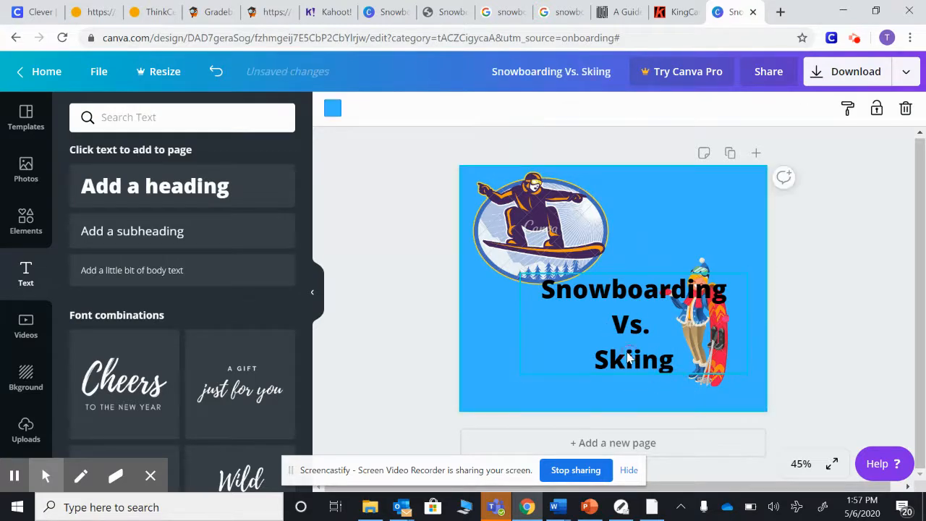
pyautogui.moveTo(618, 299); pyautogui.dragTo(570, 310)
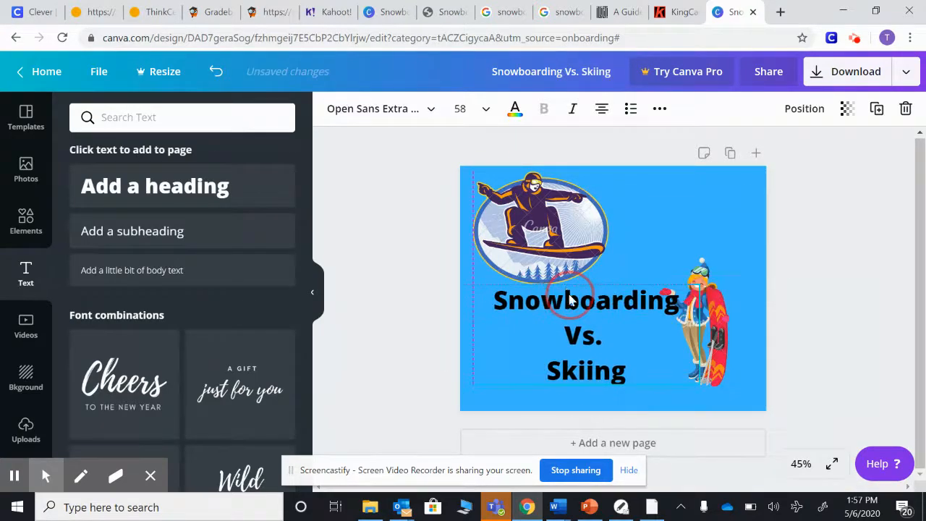
# Set the text colour of the word Snowboarding to white
pyautogui.doubleClick(498, 299)
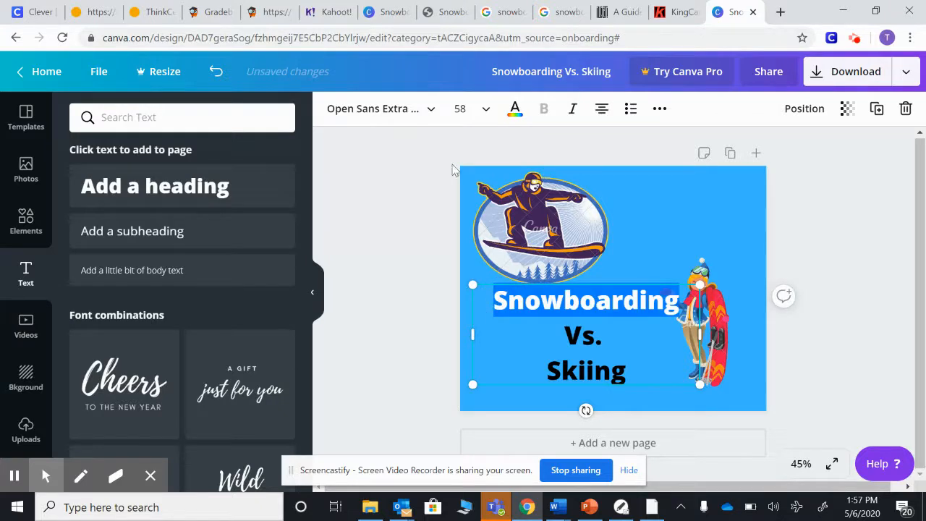
pyautogui.click(517, 118)
pyautogui.click(281, 320)
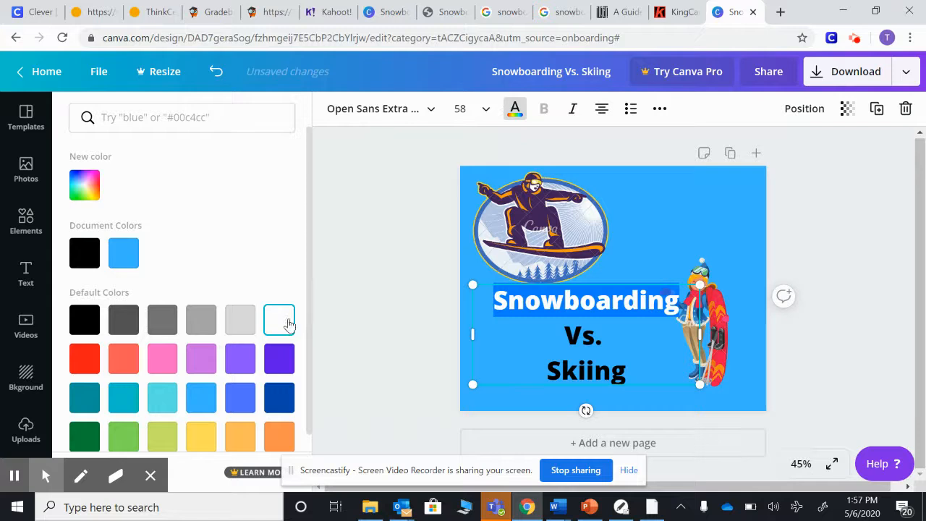
# Change the font of the word Snowboarding to Bukhari Script
pyautogui.click(429, 112)
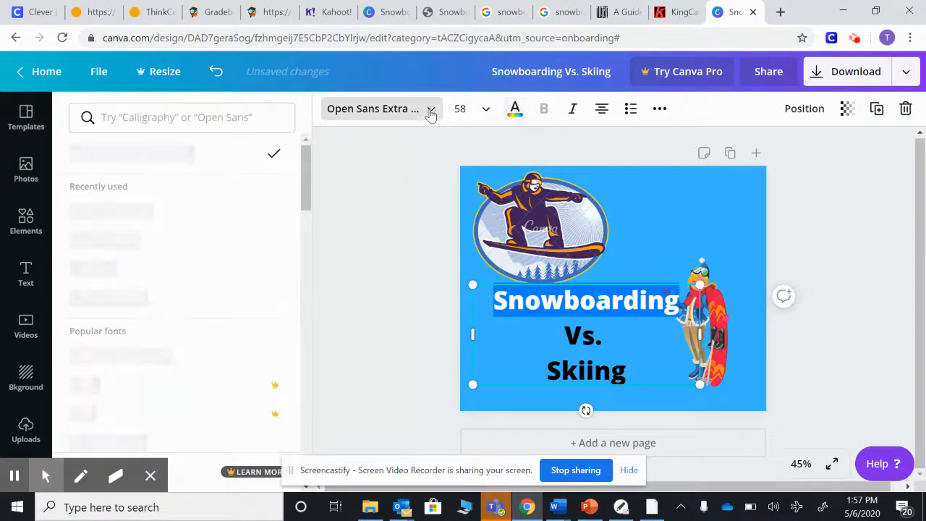
pyautogui.click(156, 214)
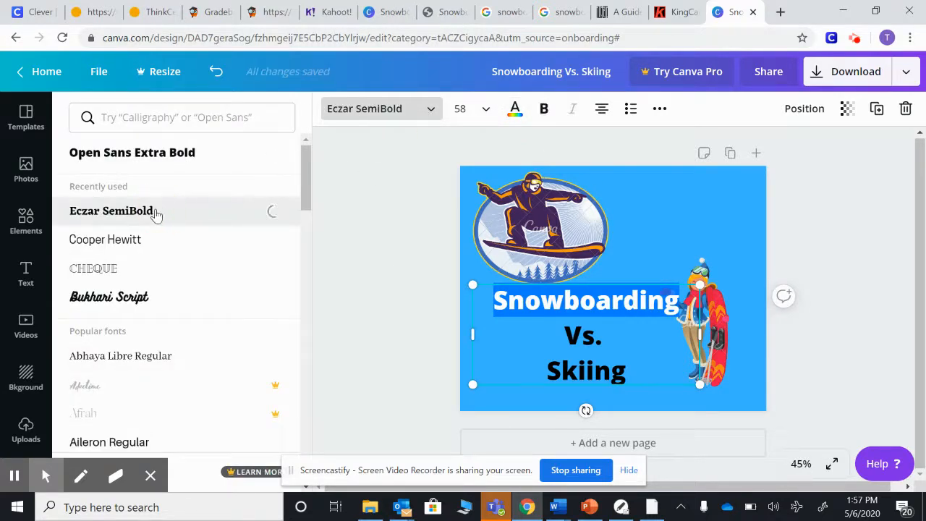
pyautogui.click(135, 305)
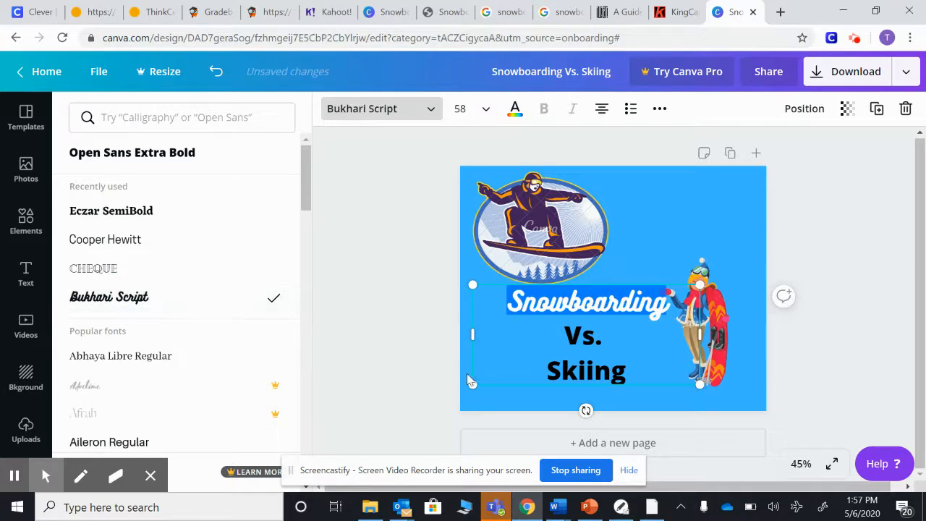
# Select the lines Vs. and Skiing and set their text colour to red
pyautogui.moveTo(563, 334); pyautogui.dragTo(644, 381)
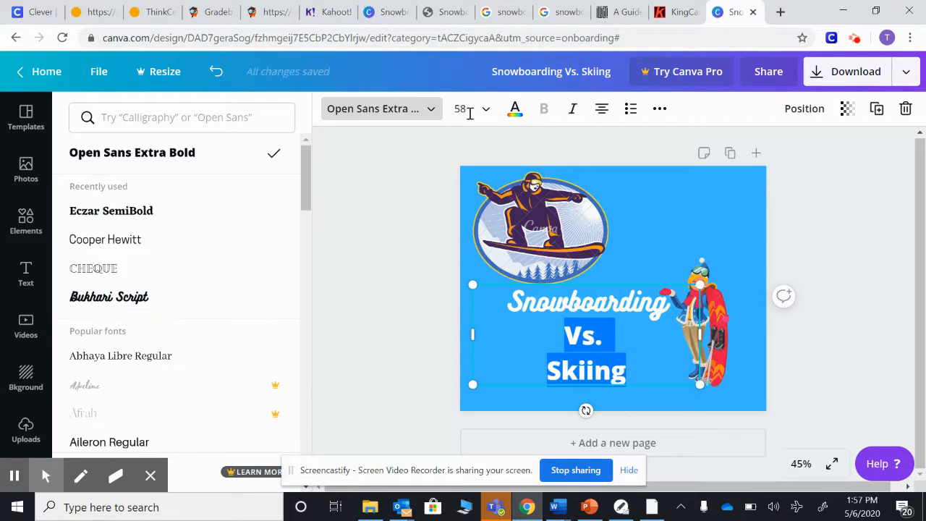
pyautogui.click(514, 110)
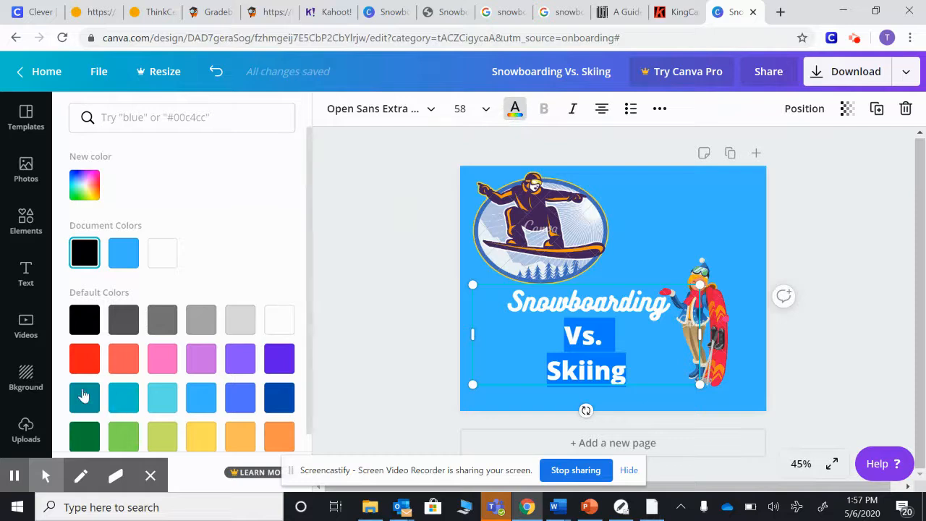
pyautogui.click(85, 359)
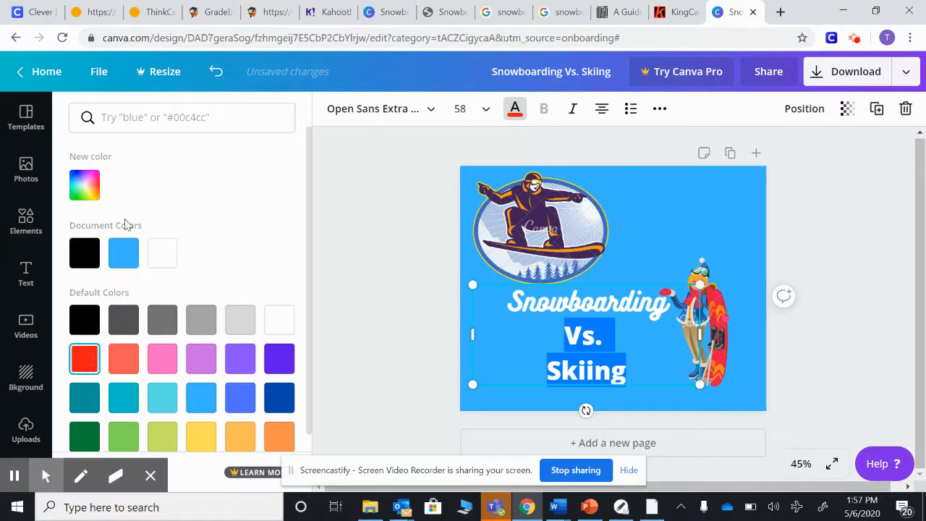
# Change the font of Vs. and Skiing to Arapey and deselect the text
pyautogui.click(432, 112)
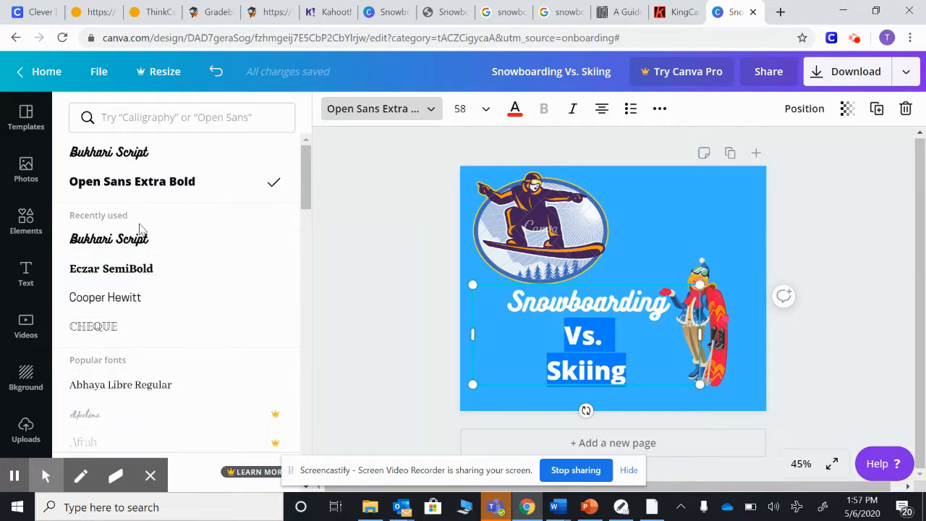
pyautogui.scroll(-4, 243, 282)
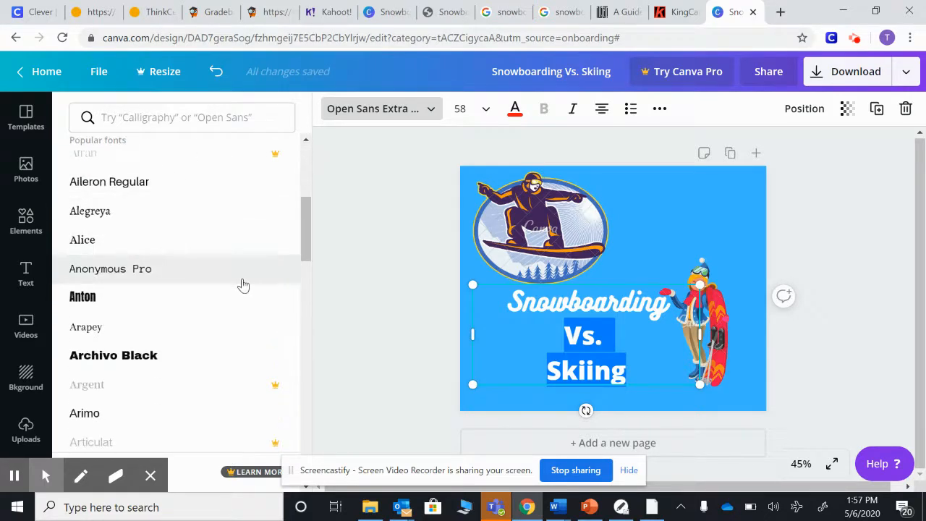
pyautogui.click(184, 329)
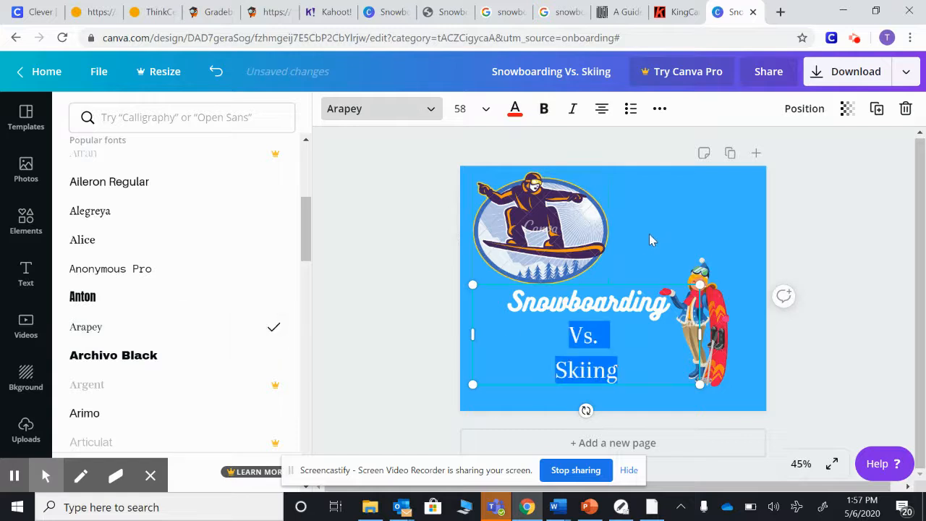
pyautogui.click(651, 237)
pyautogui.click(660, 406)
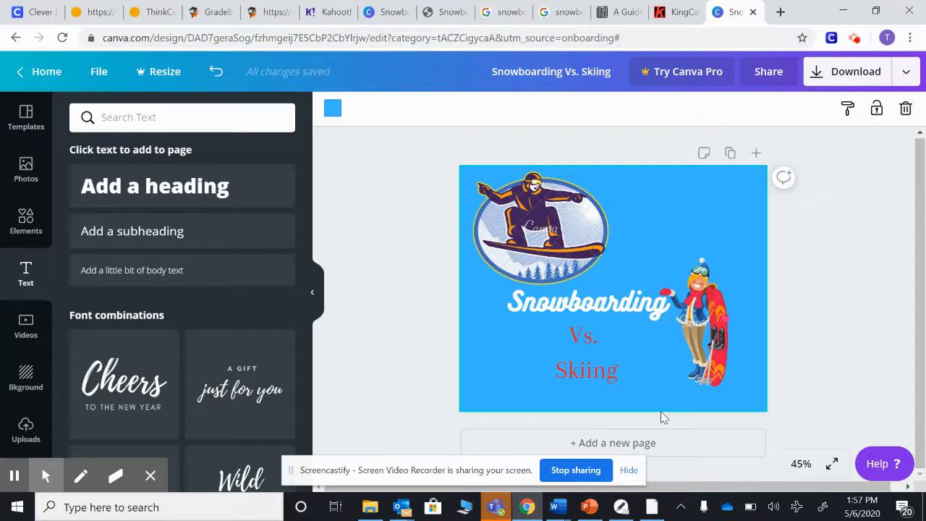
# Add a second page to the design
pyautogui.click(589, 445)
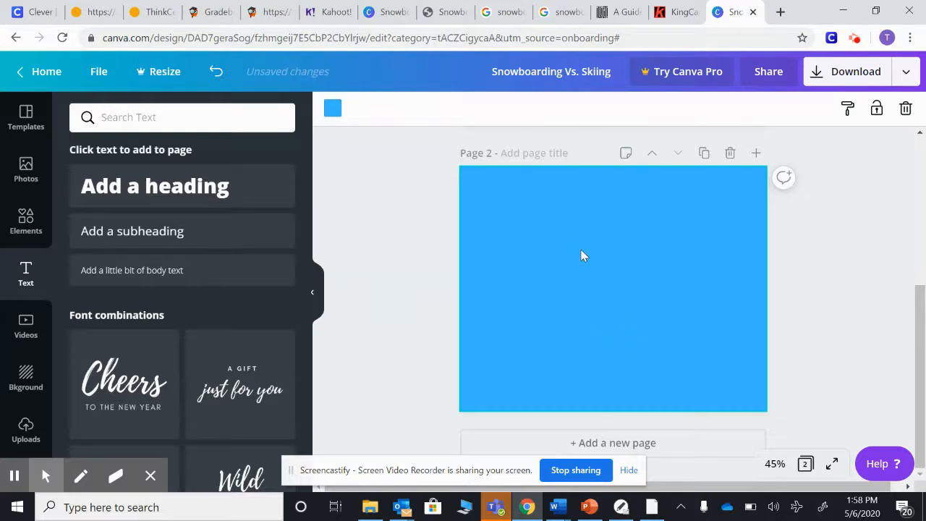
pyautogui.scroll(4, 571, 248)
pyautogui.scroll(-3, 600, 269)
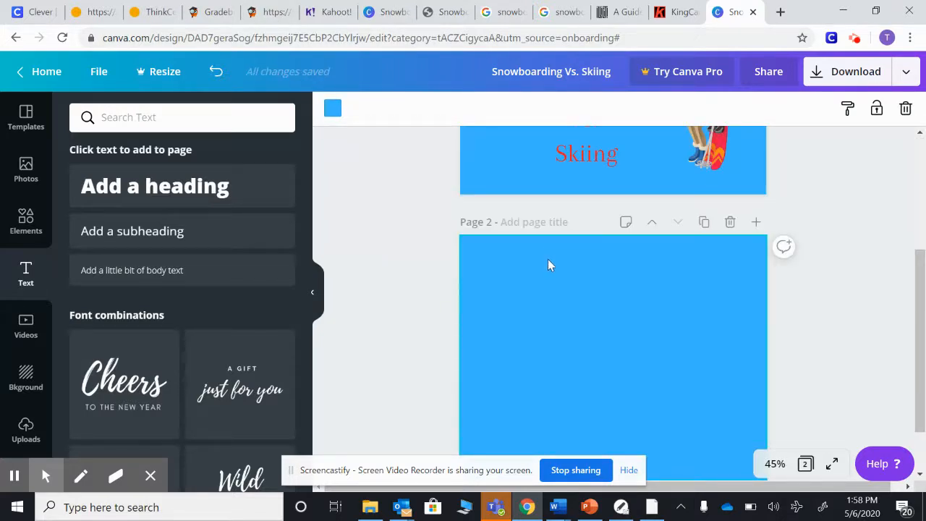
# Set the second page's background colour to green, adjusting the custom colour to #5ad957
pyautogui.click(496, 259)
pyautogui.click(332, 113)
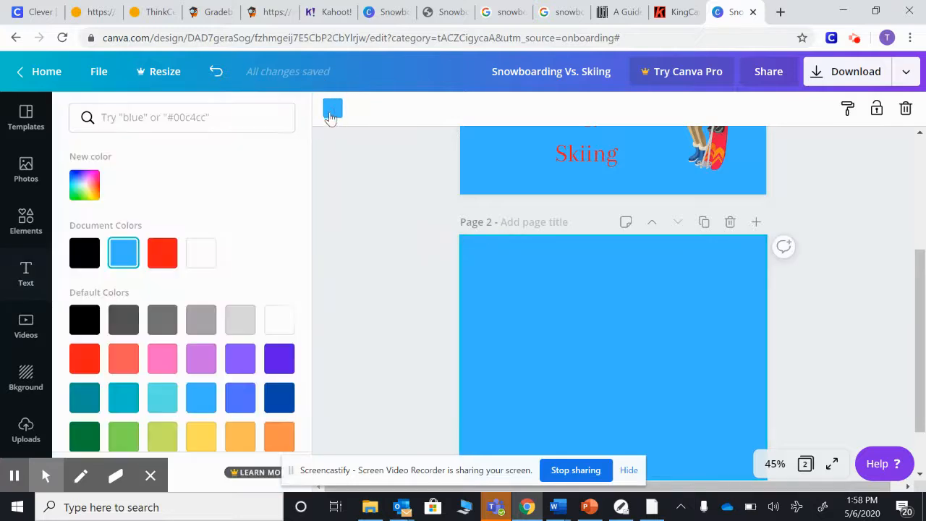
pyautogui.click(204, 253)
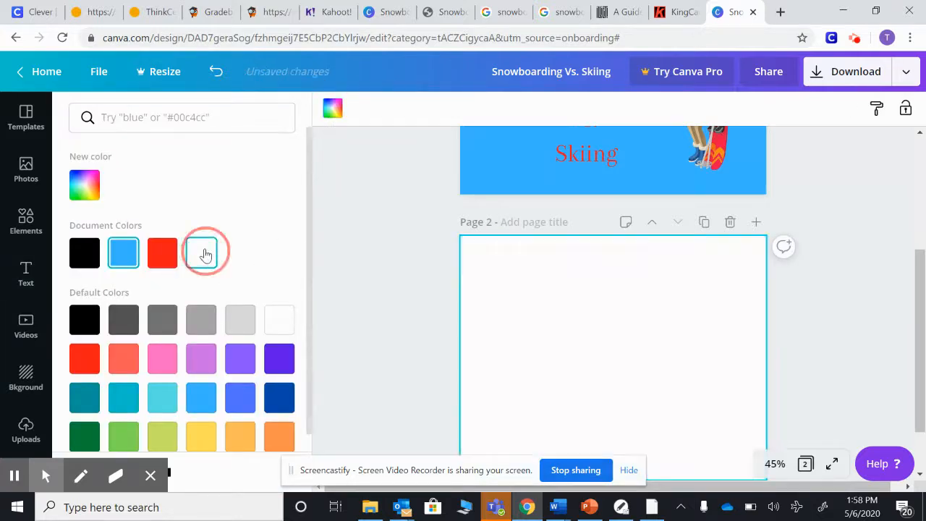
pyautogui.click(84, 185)
pyautogui.click(145, 309)
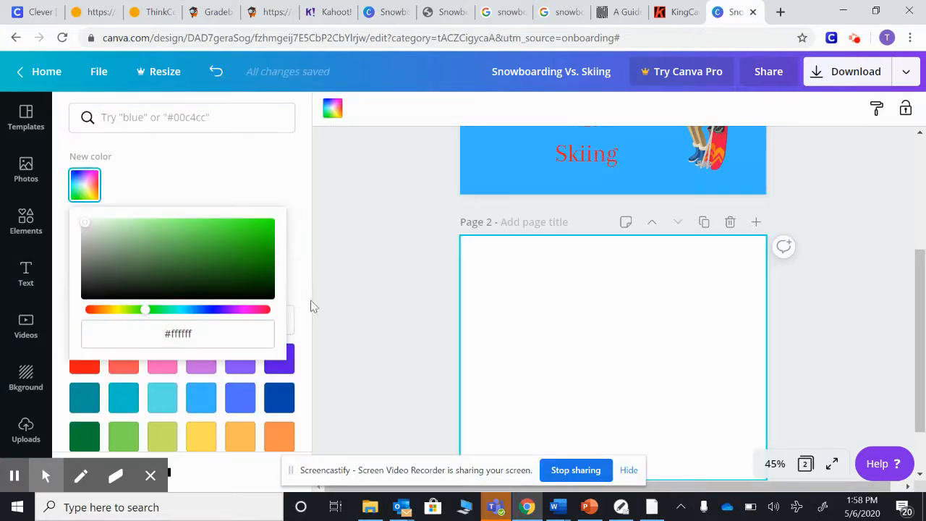
pyautogui.click(157, 311)
pyautogui.click(571, 319)
pyautogui.click(85, 185)
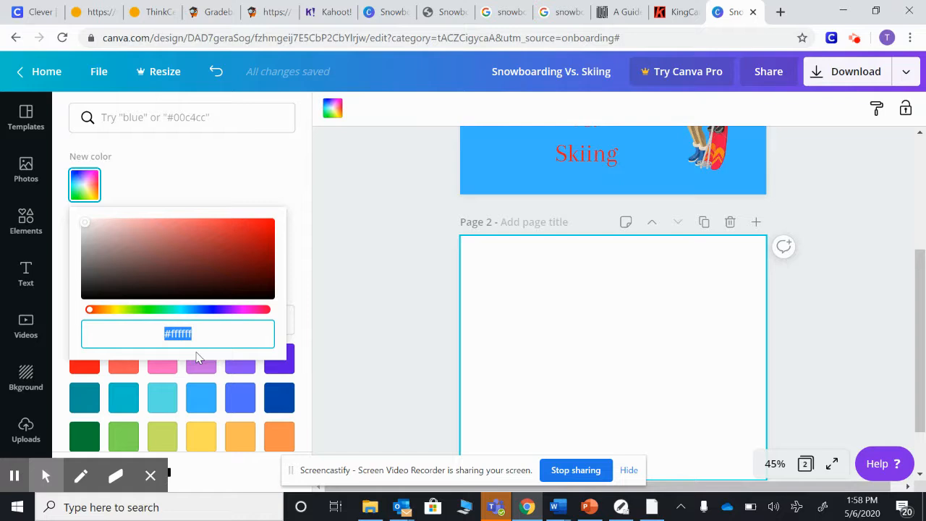
pyautogui.write('#')
pyautogui.click(154, 311)
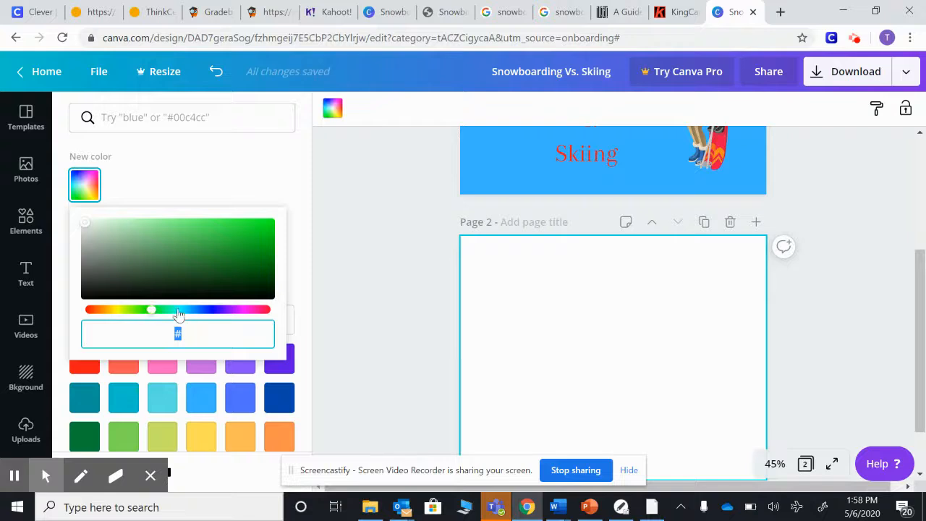
pyautogui.click(124, 436)
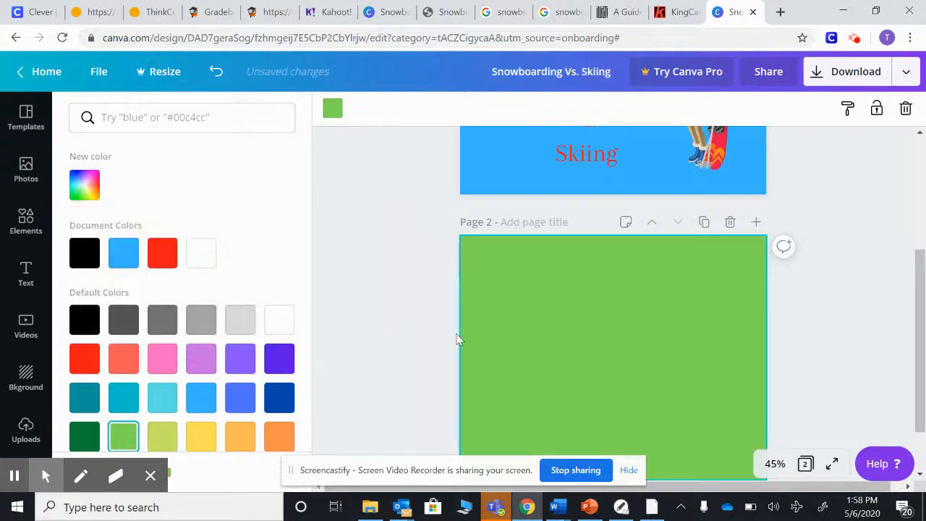
pyautogui.click(85, 190)
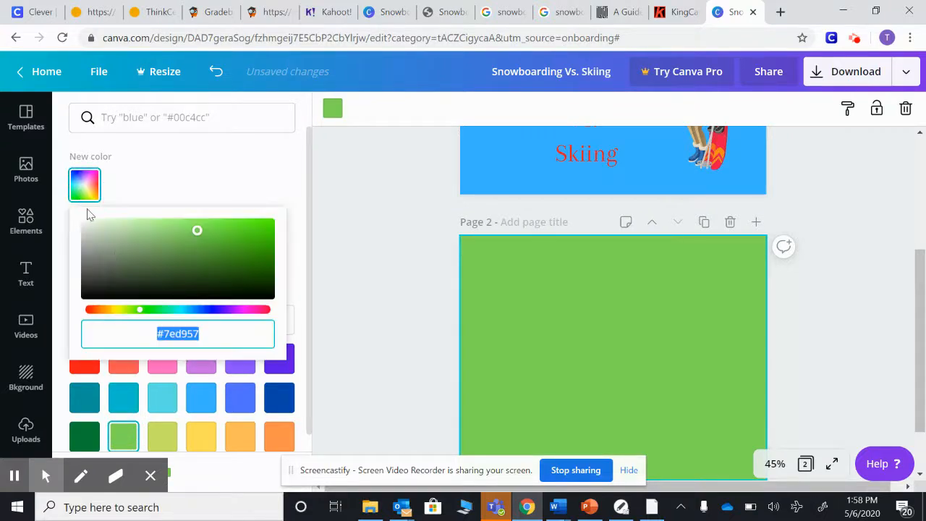
pyautogui.click(147, 309)
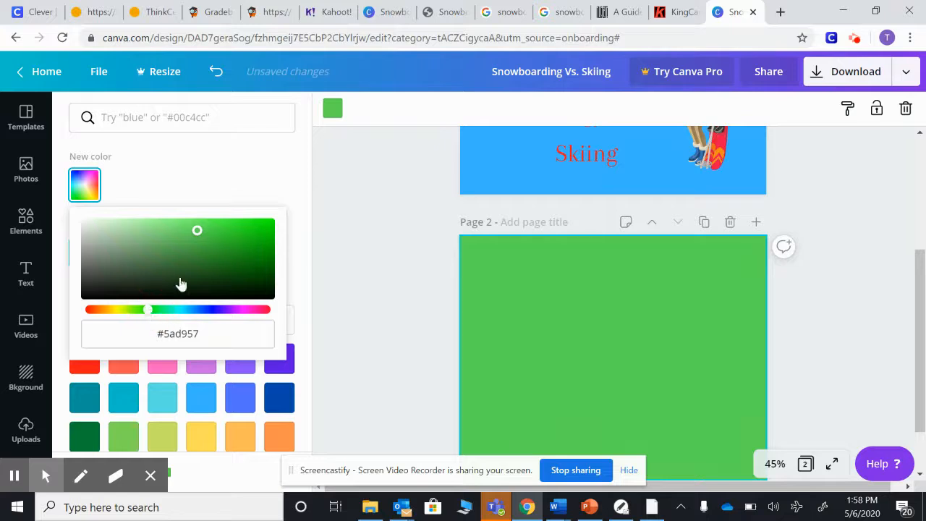
pyautogui.click(264, 155)
pyautogui.scroll(-1, 616, 340)
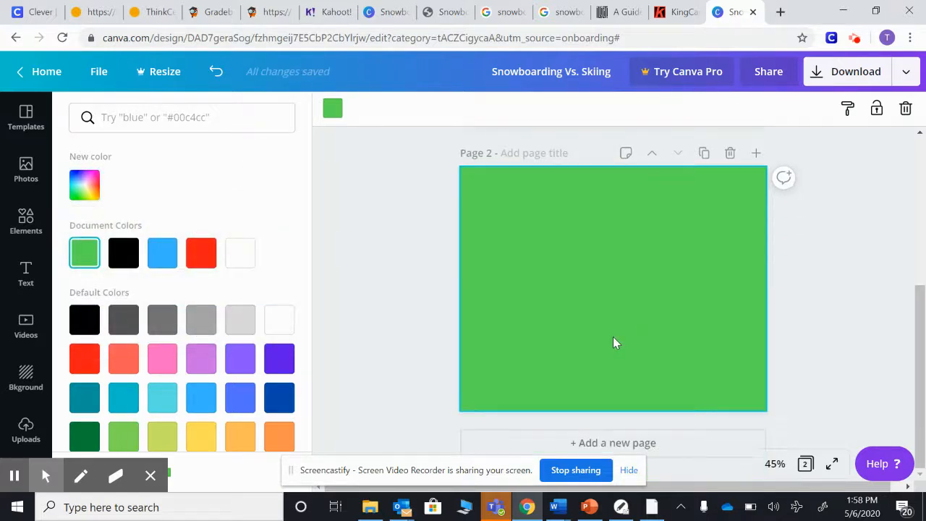
# Search the elements library for snowboarding graphics and browse the results
pyautogui.click(16, 226)
pyautogui.click(130, 118)
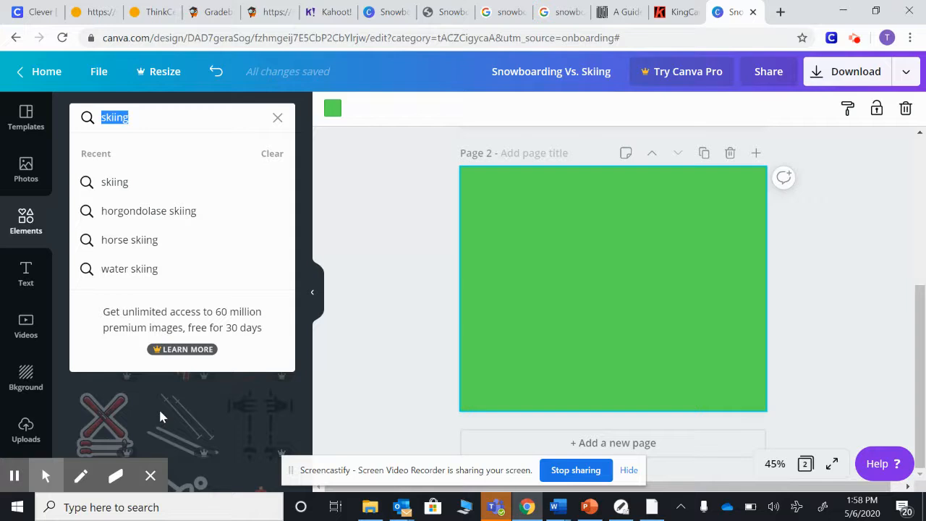
pyautogui.write('snowboard')
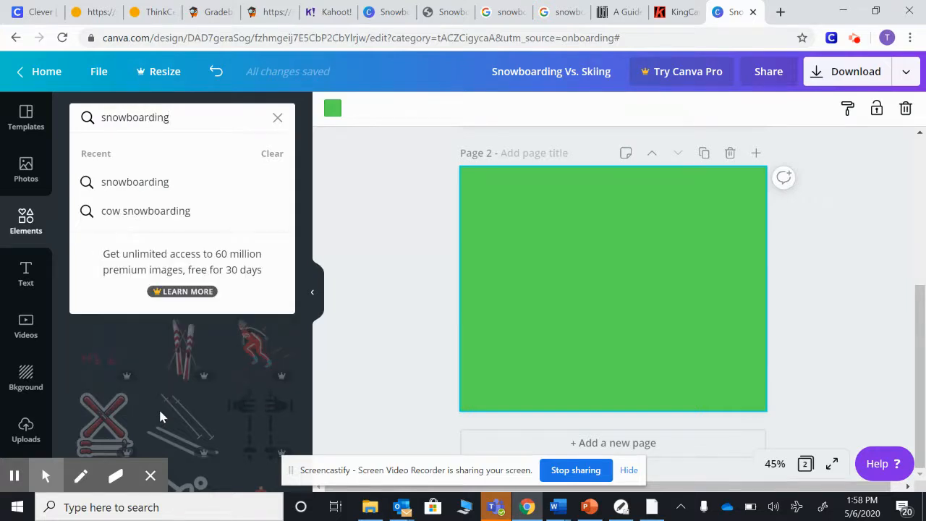
pyautogui.write('ing')
pyautogui.press('Return')
pyautogui.scroll(-3, 214, 260)
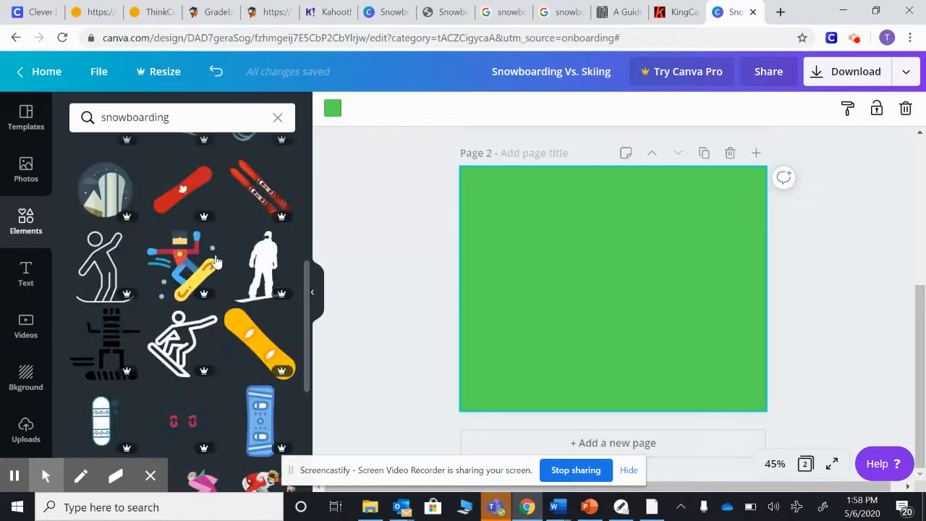
pyautogui.scroll(-3, 215, 261)
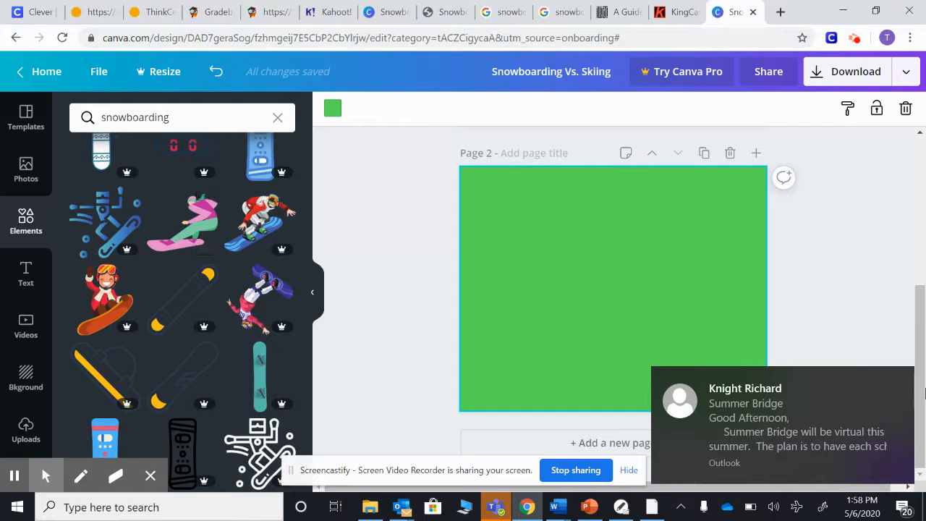
pyautogui.click(900, 382)
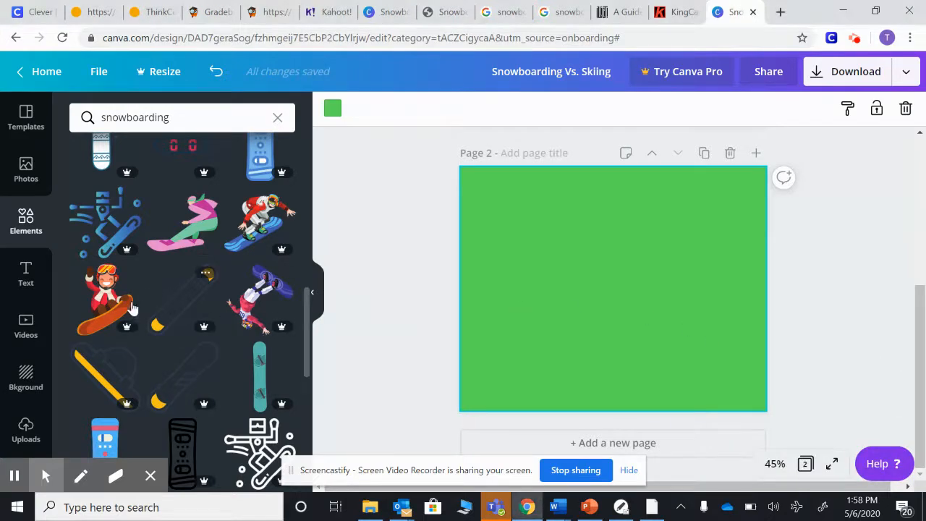
pyautogui.click(109, 300)
pyautogui.moveTo(607, 306); pyautogui.dragTo(613, 313)
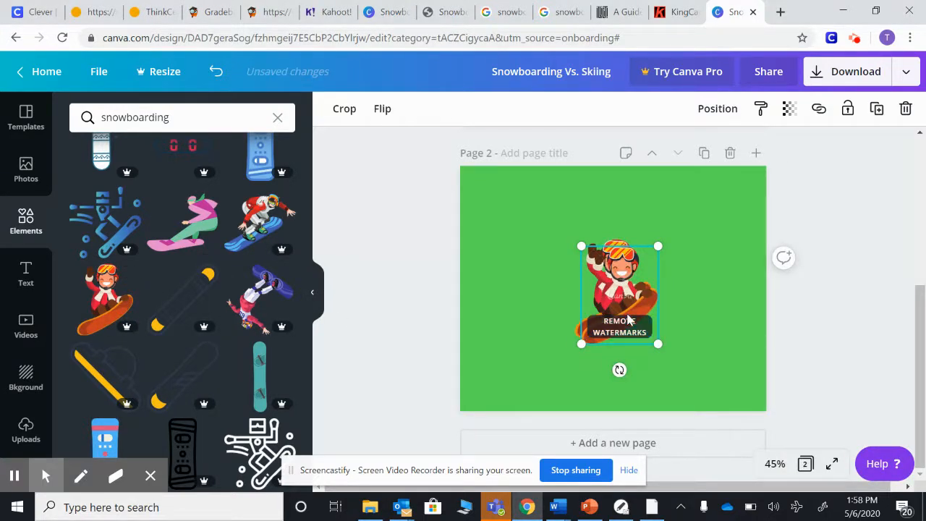
pyautogui.moveTo(624, 322); pyautogui.dragTo(541, 278)
pyautogui.moveTo(557, 314); pyautogui.dragTo(621, 374)
pyautogui.click(686, 326)
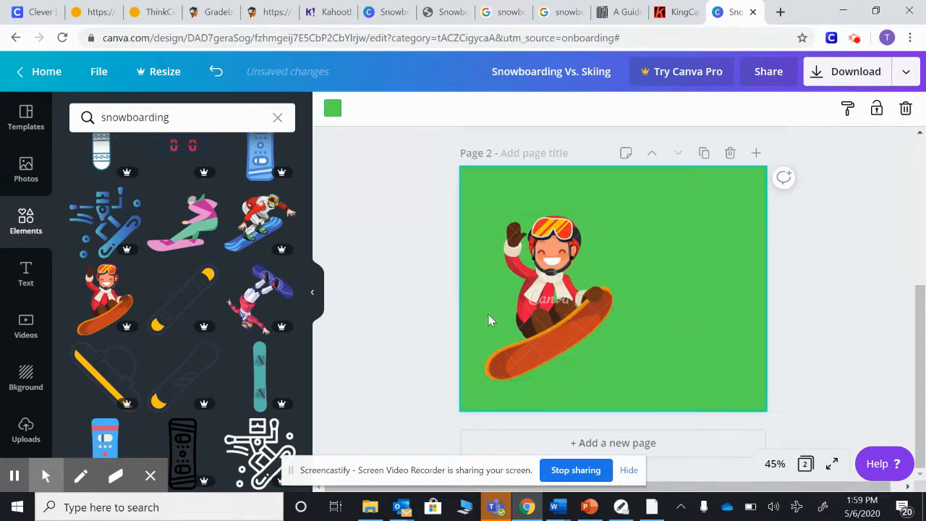
pyautogui.click(535, 315)
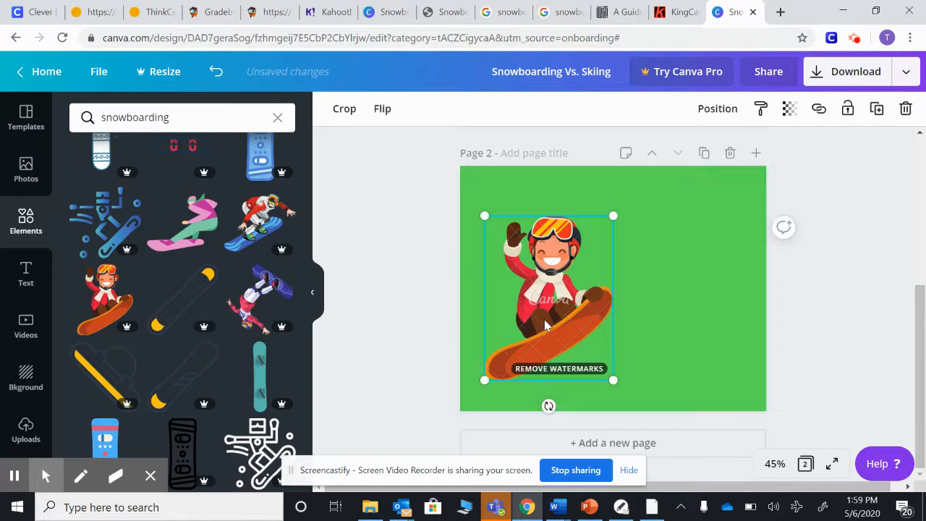
pyautogui.press('Delete')
pyautogui.click(267, 304)
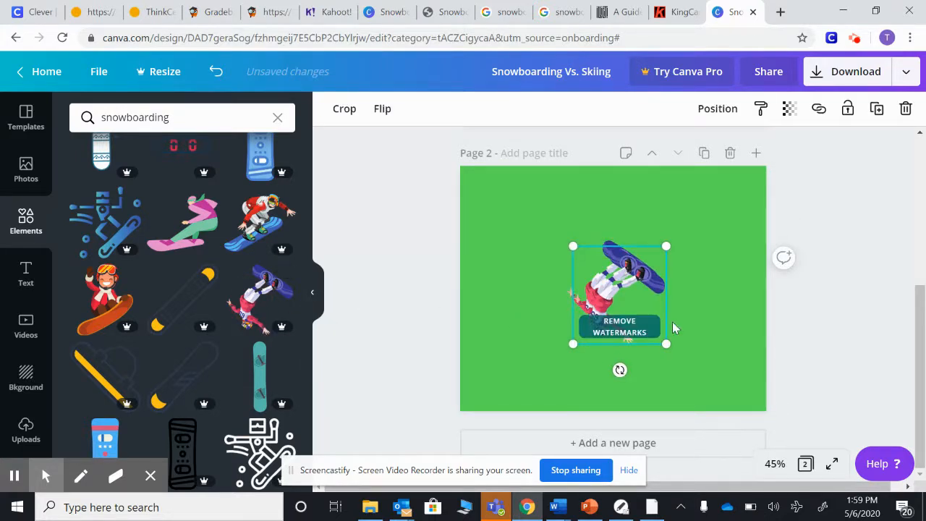
pyautogui.moveTo(619, 292); pyautogui.dragTo(607, 309)
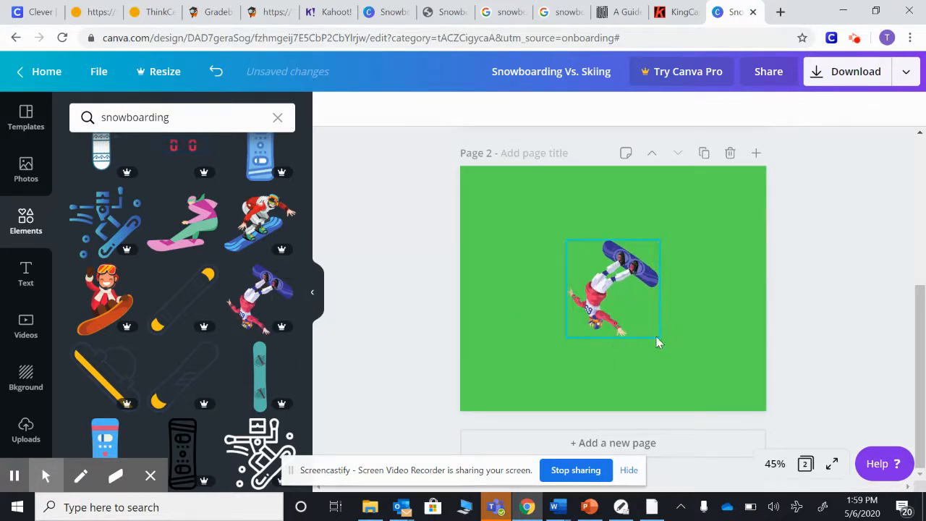
pyautogui.moveTo(659, 333); pyautogui.dragTo(714, 395)
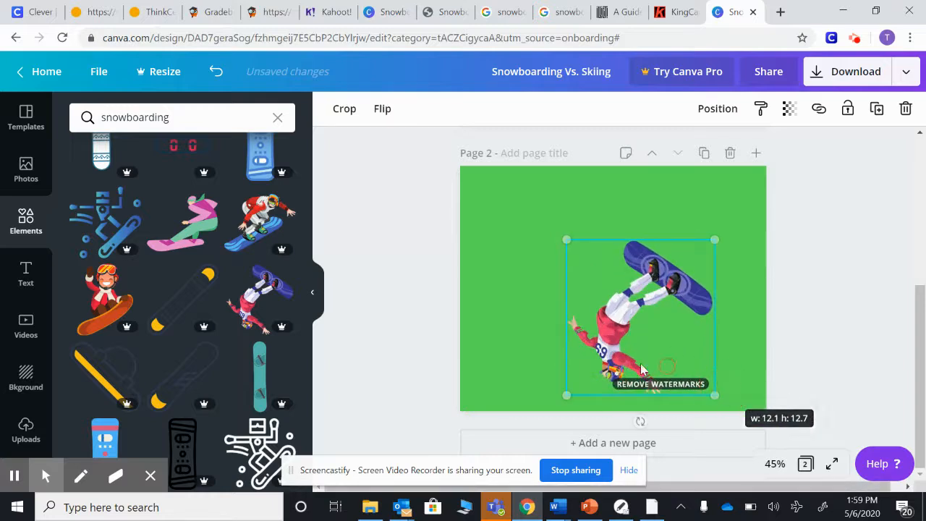
pyautogui.moveTo(606, 346); pyautogui.dragTo(524, 303)
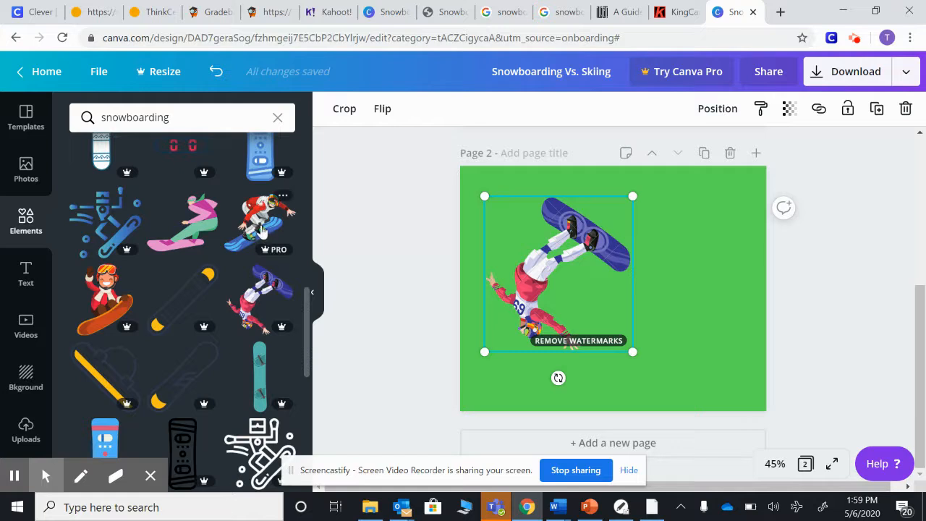
pyautogui.click(526, 273)
pyautogui.press('Delete')
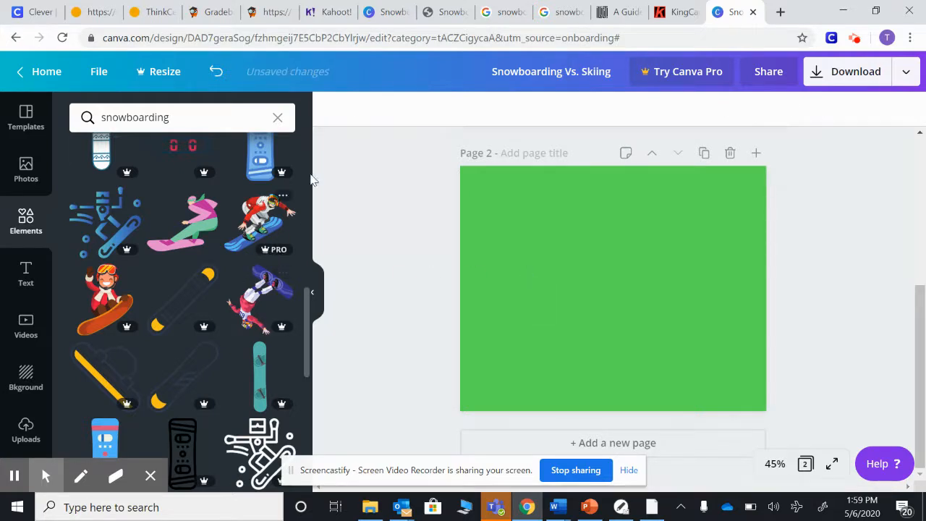
# Add the red-jacketed snowboarder graphic to page 2, then enlarge it and position it in the upper middle of the page
pyautogui.click(259, 225)
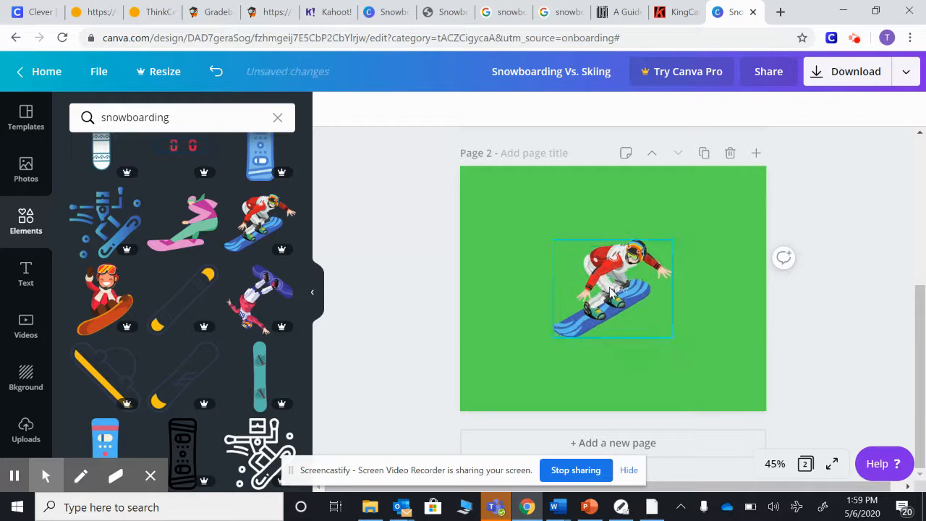
pyautogui.moveTo(610, 291); pyautogui.dragTo(673, 243)
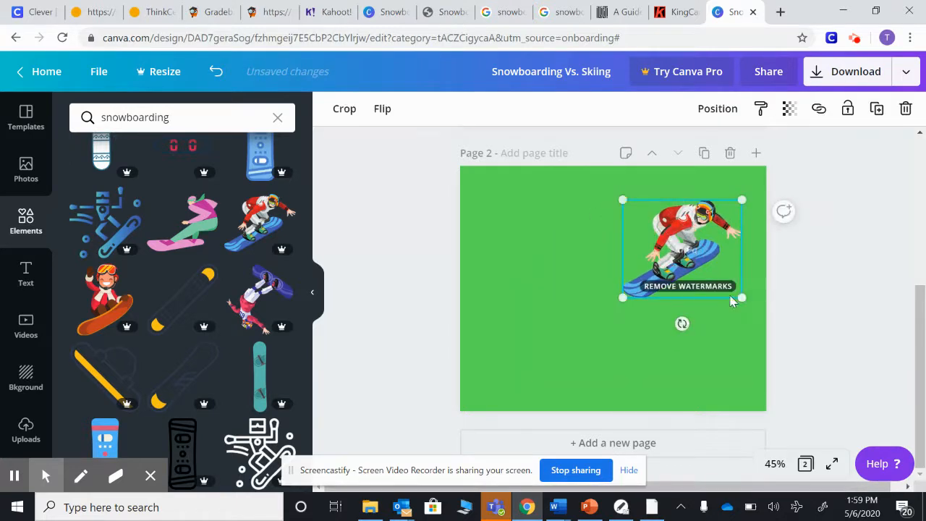
pyautogui.moveTo(742, 296); pyautogui.dragTo(766, 326)
pyautogui.moveTo(682, 264); pyautogui.dragTo(619, 259)
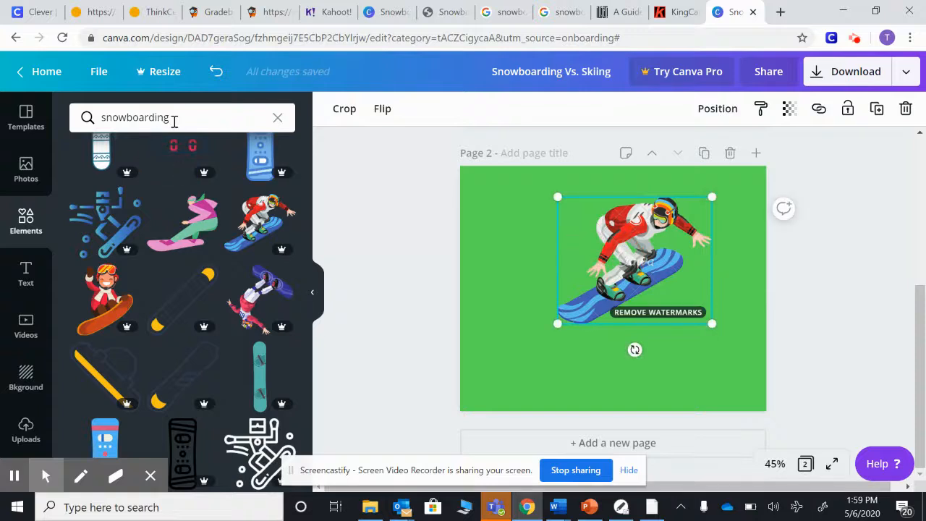
# Search the elements library for speech bubble graphics and browse the results
pyautogui.click(85, 116)
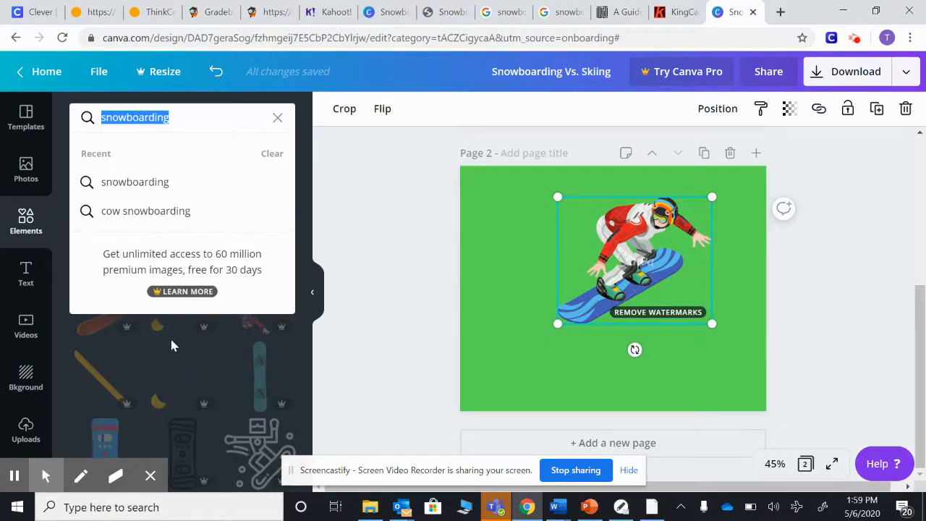
pyautogui.write('spead')
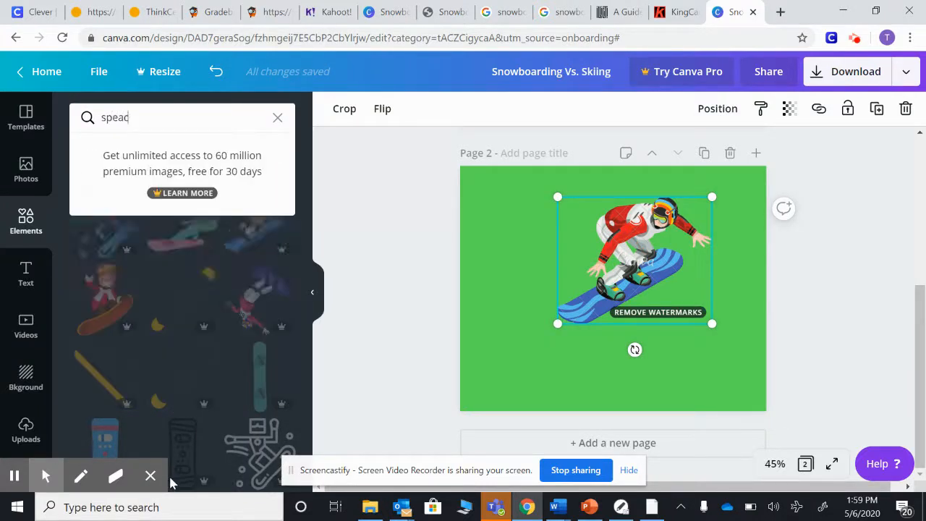
pyautogui.press('BackSpace')
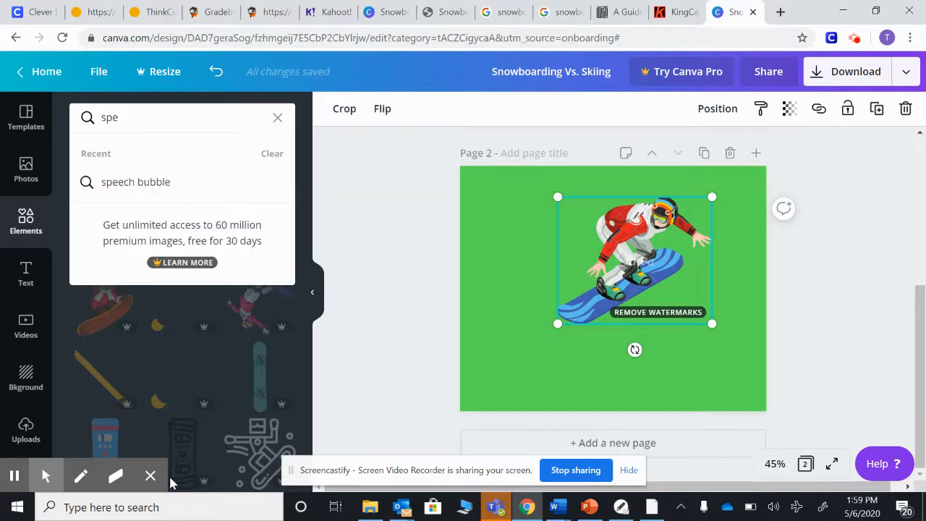
pyautogui.click(144, 183)
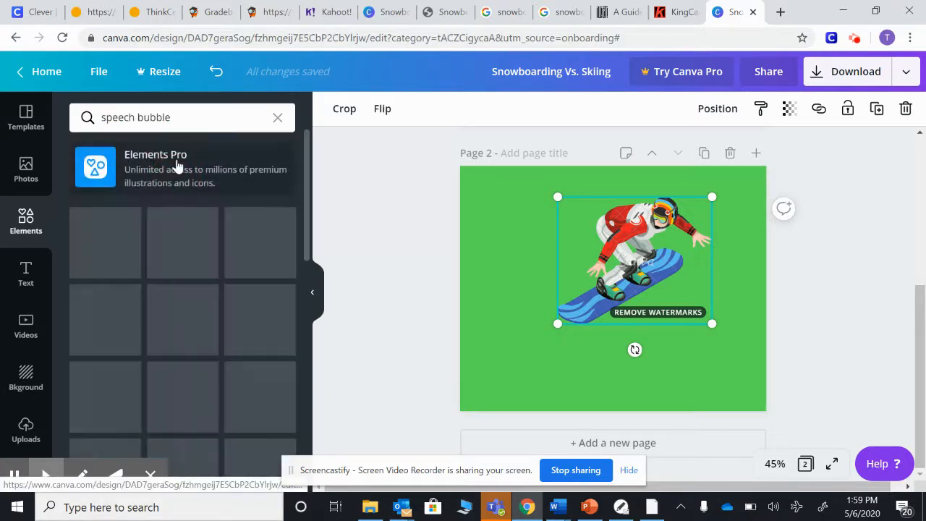
pyautogui.scroll(-3, 169, 293)
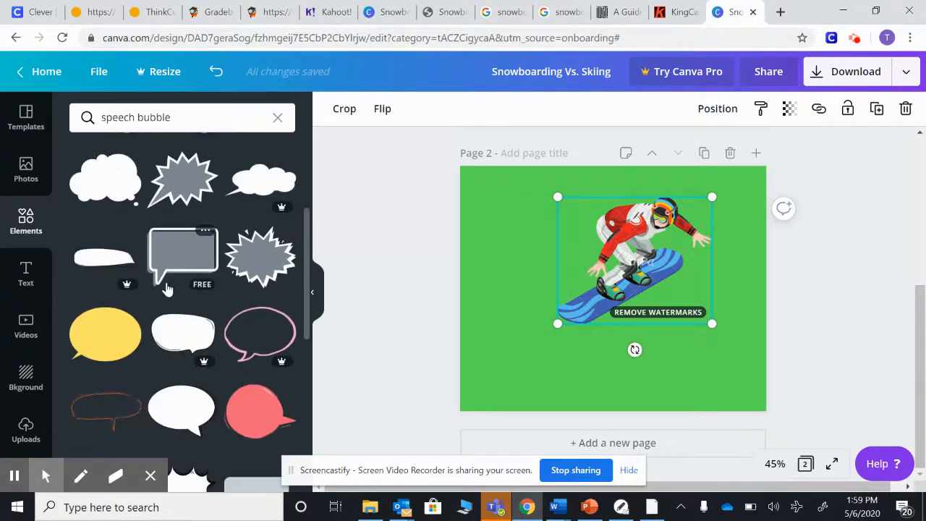
pyautogui.scroll(-3, 167, 289)
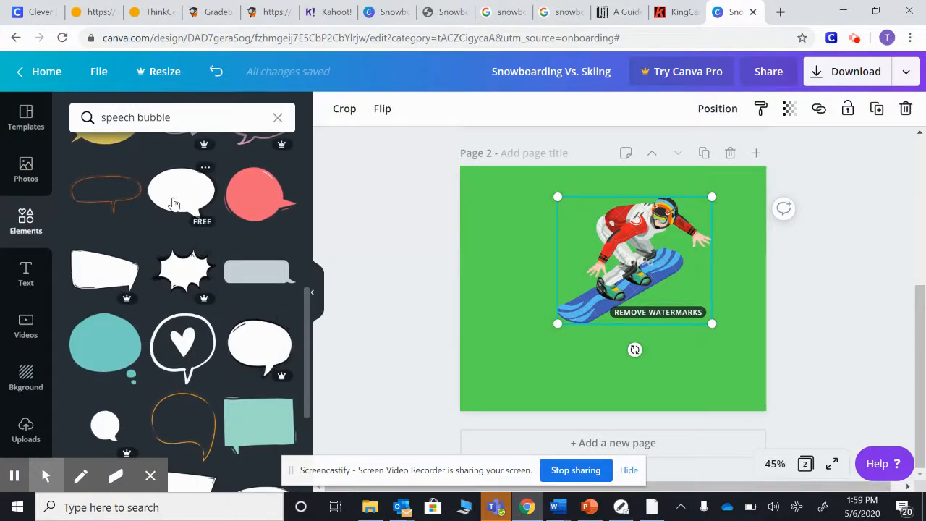
# Shift the snowboarder left and add the yellow oval speech bubble to the page's upper right
pyautogui.moveTo(626, 233); pyautogui.dragTo(559, 239)
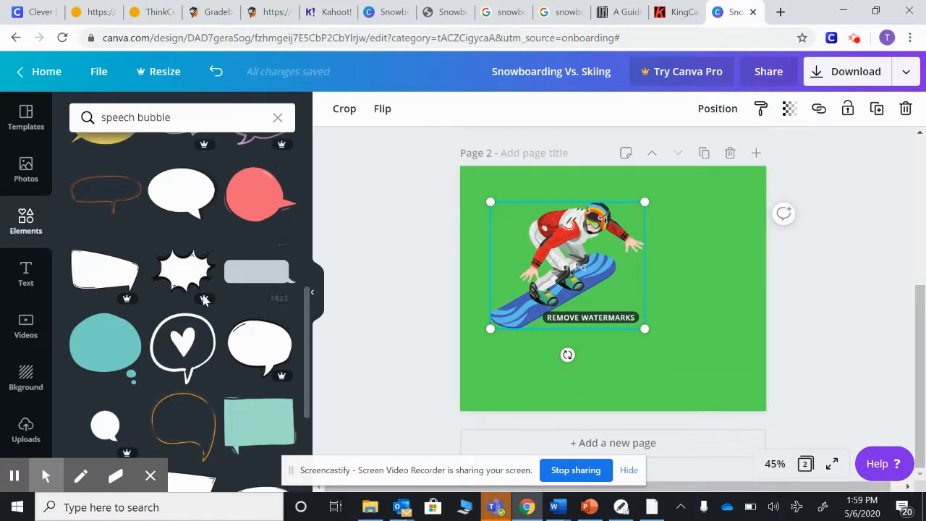
pyautogui.scroll(3, 202, 311)
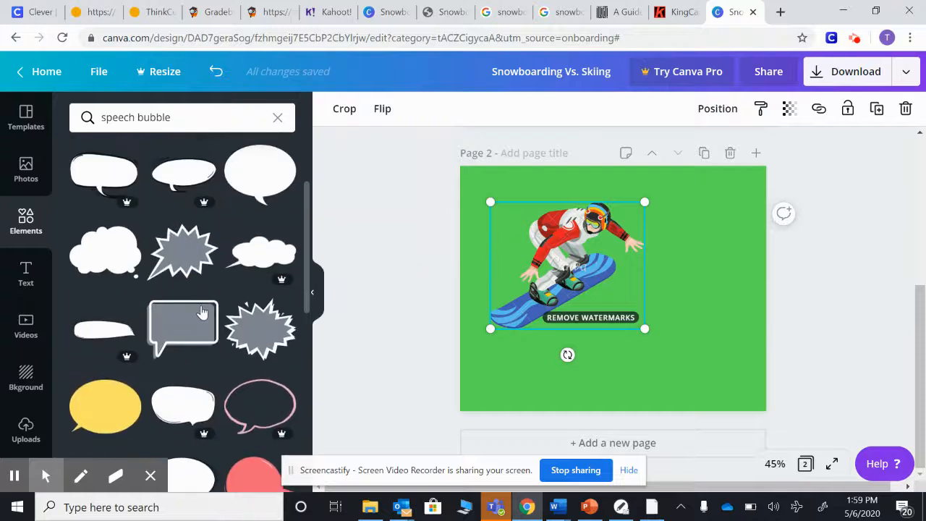
pyautogui.moveTo(105, 340); pyautogui.dragTo(661, 220)
pyautogui.moveTo(575, 159); pyautogui.dragTo(661, 212)
pyautogui.moveTo(721, 306); pyautogui.dragTo(656, 240)
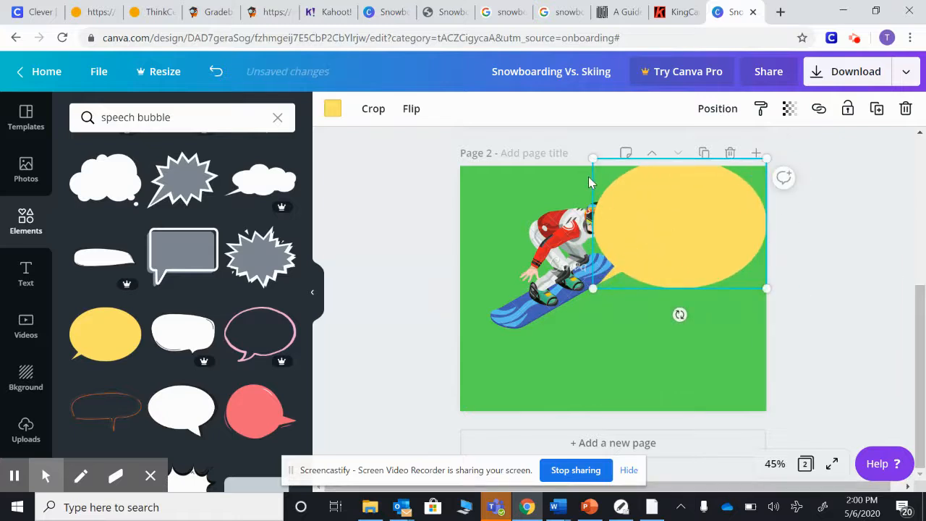
# Resize the speech bubble and arrange it in the top right corner with the snowboarder below it
pyautogui.moveTo(592, 159); pyautogui.dragTo(638, 193)
pyautogui.moveTo(703, 268); pyautogui.dragTo(667, 221)
pyautogui.moveTo(565, 245); pyautogui.dragTo(571, 269)
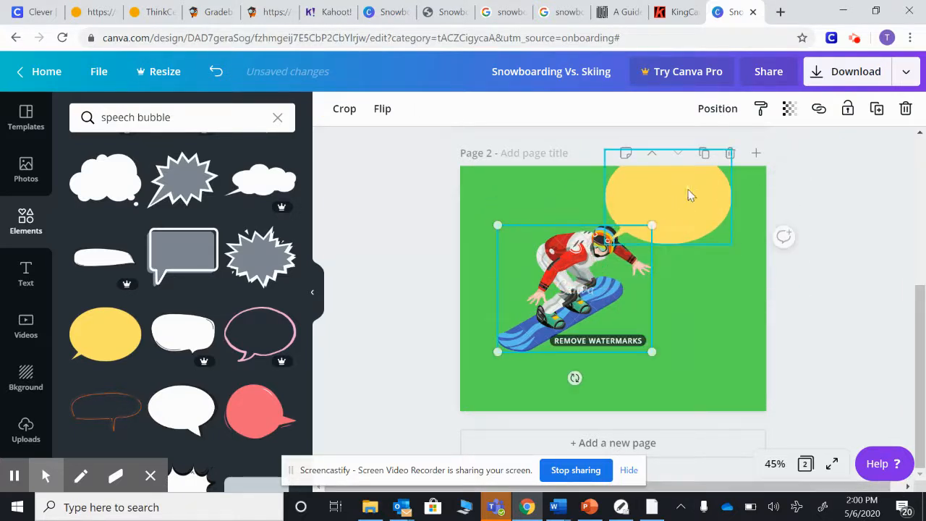
pyautogui.click(675, 204)
pyautogui.moveTo(676, 207); pyautogui.dragTo(692, 224)
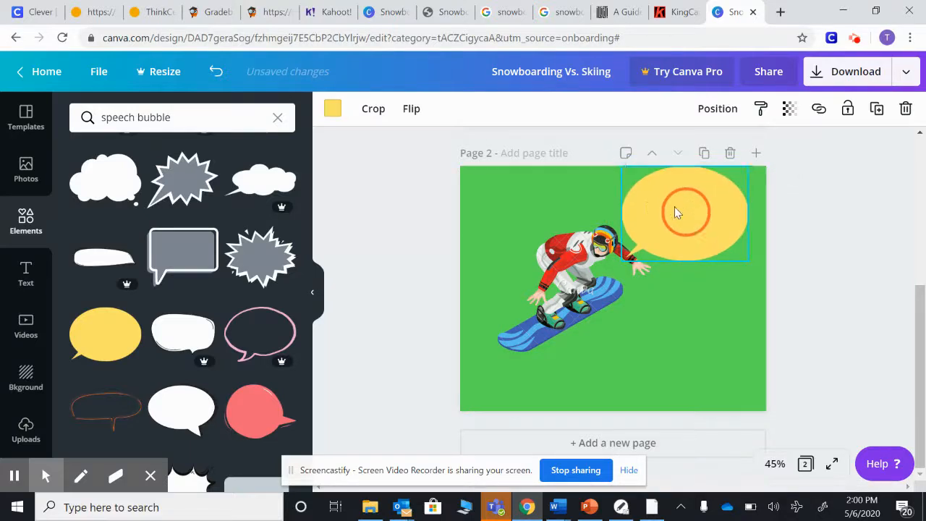
pyautogui.doubleClick(636, 189)
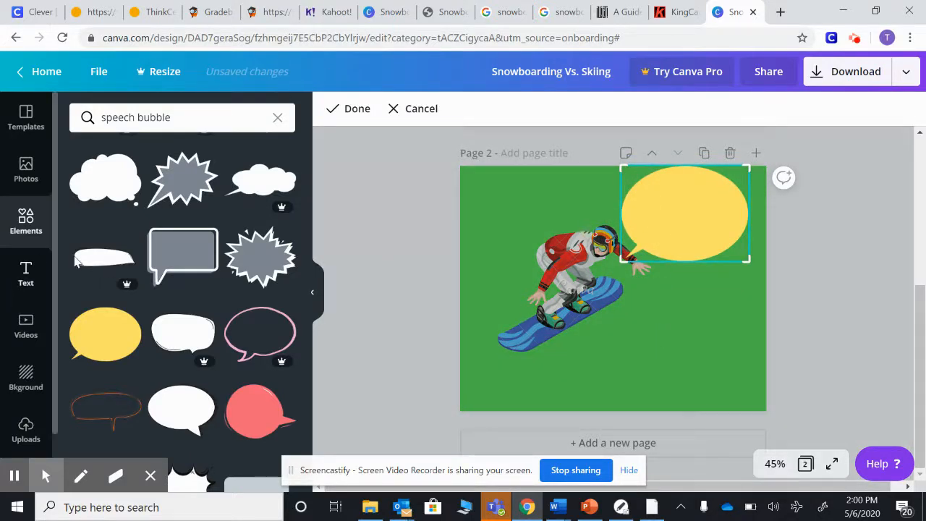
# Add a subheading text box reading Outta my way.... to the page
pyautogui.click(26, 273)
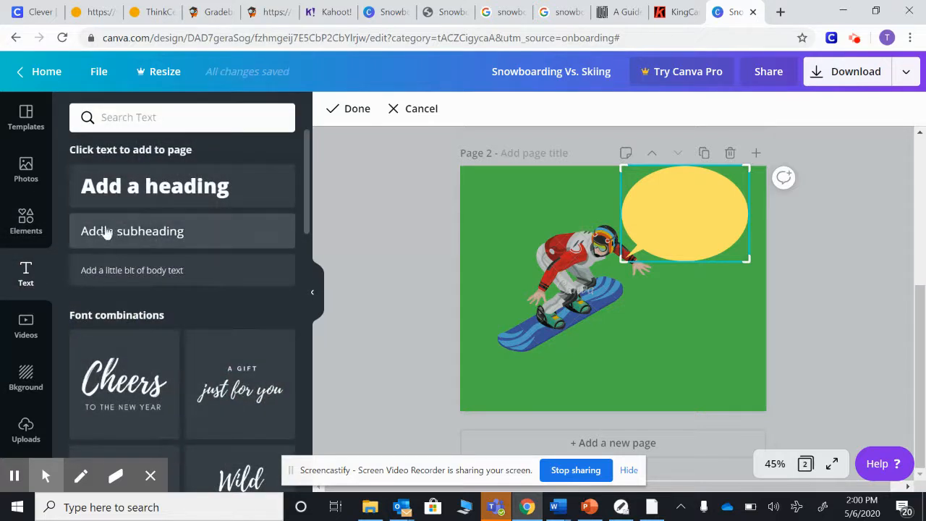
pyautogui.click(104, 231)
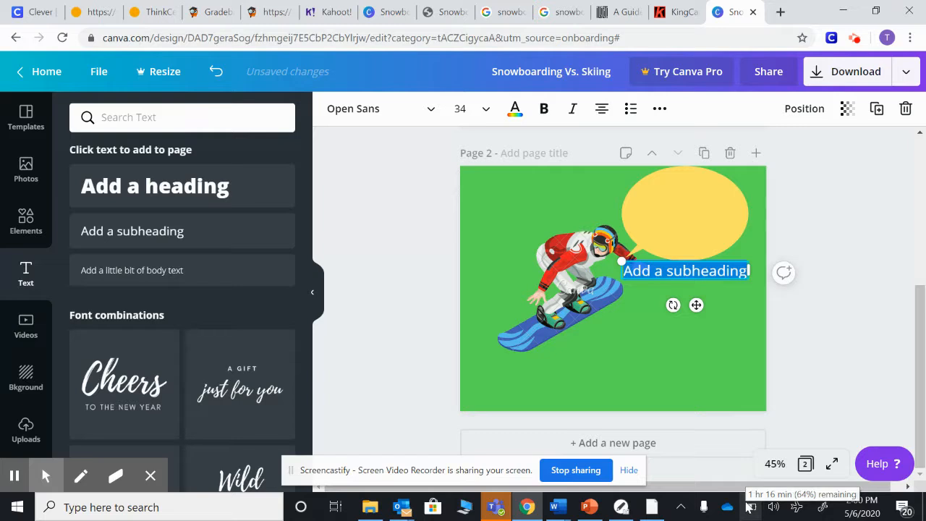
pyautogui.write('Outta my ')
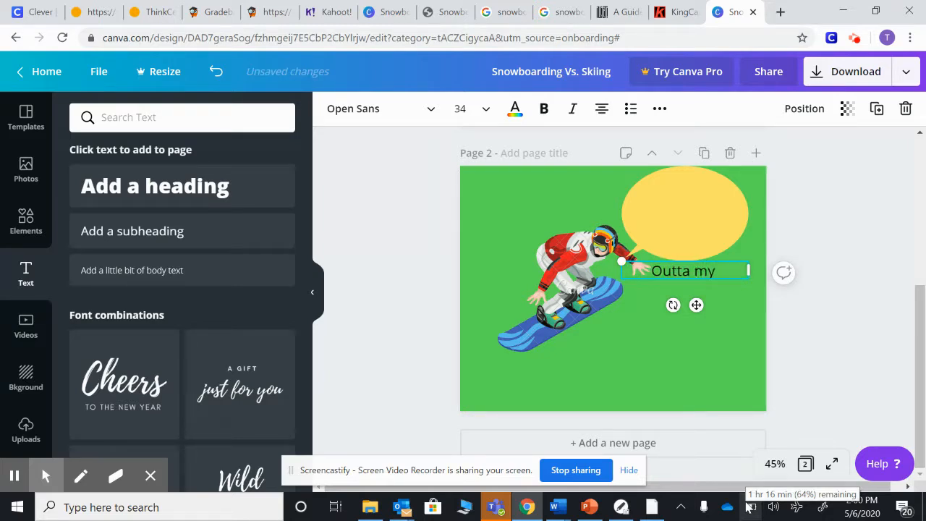
pyautogui.write('way....')
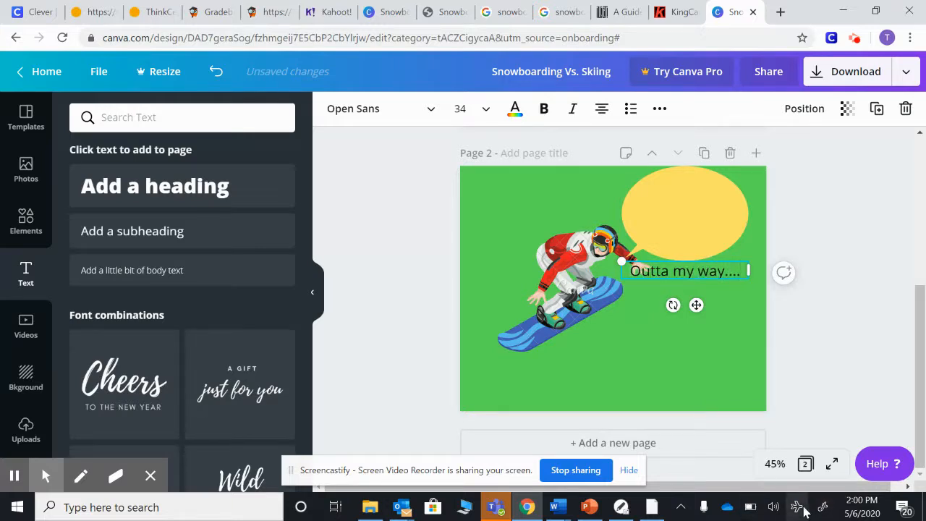
# Move the Outta my way.... text into the speech bubble and deselect it
pyautogui.click(653, 275)
pyautogui.moveTo(676, 276); pyautogui.dragTo(675, 210)
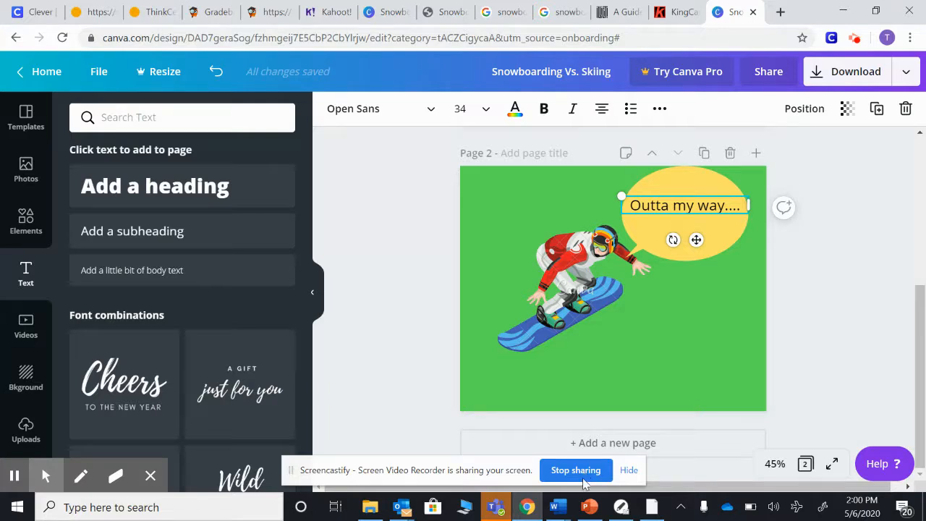
pyautogui.click(692, 354)
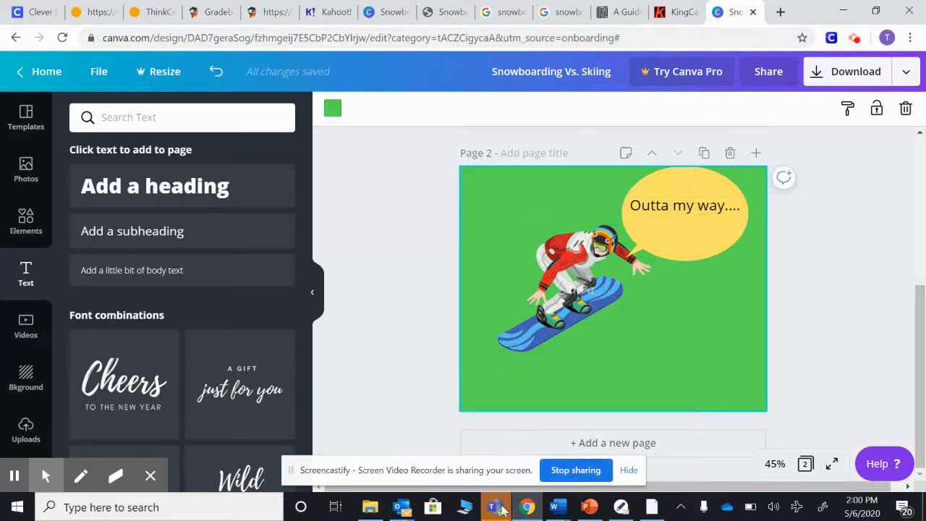
# Switch to PowerPoint and view the comic example slide 7 in slideshow mode
pyautogui.click(576, 505)
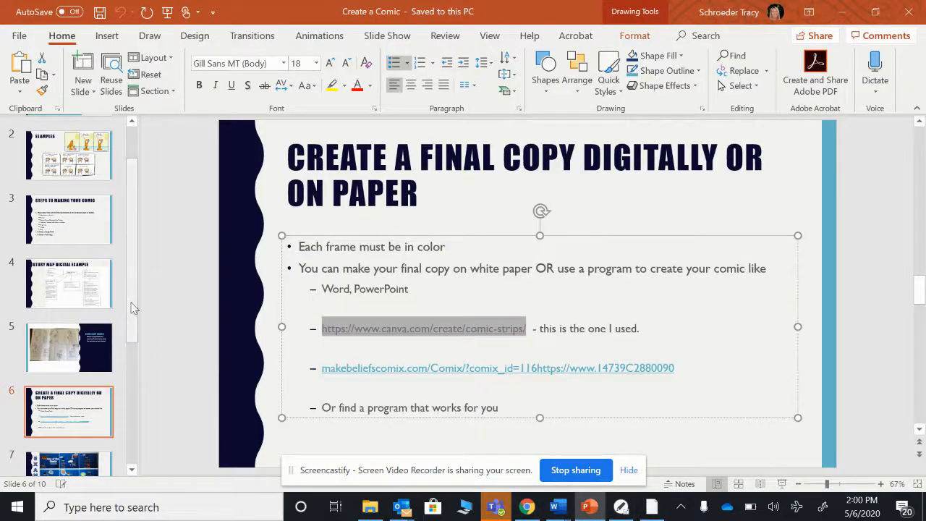
pyautogui.moveTo(132, 307); pyautogui.dragTo(132, 372)
pyautogui.click(79, 350)
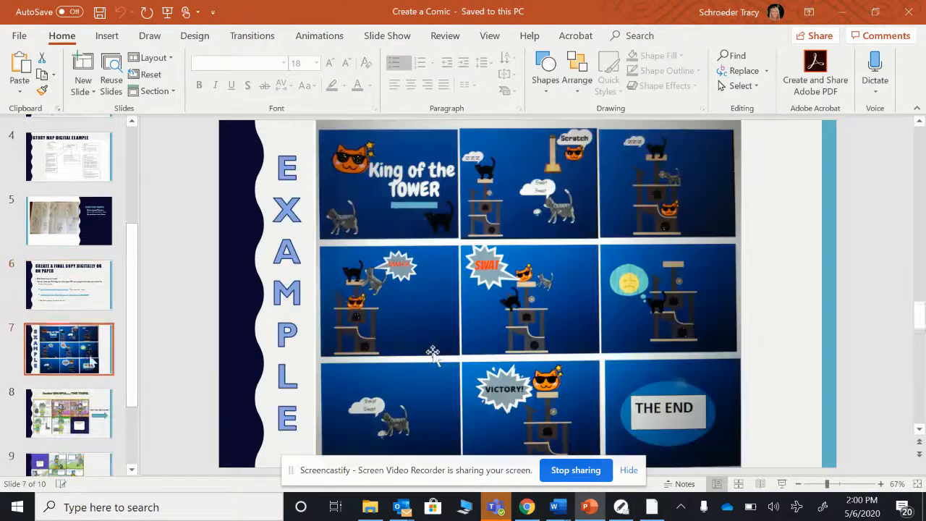
pyautogui.click(782, 484)
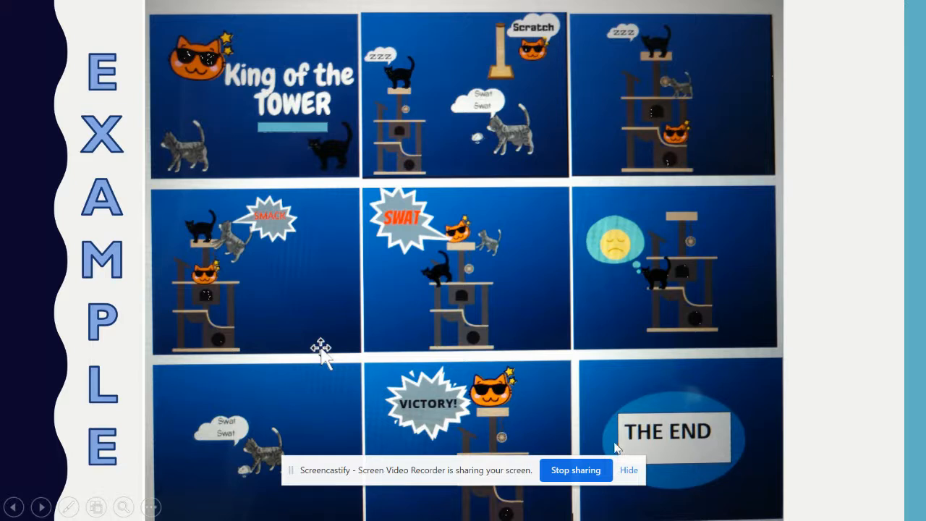
pyautogui.press('Escape')
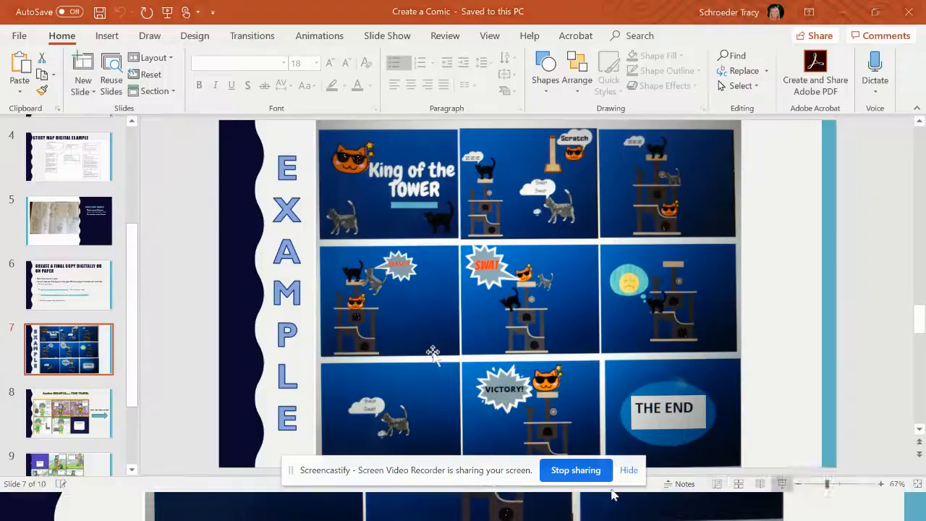
# Return to the browser and search the elements library for cat tower
pyautogui.click(518, 500)
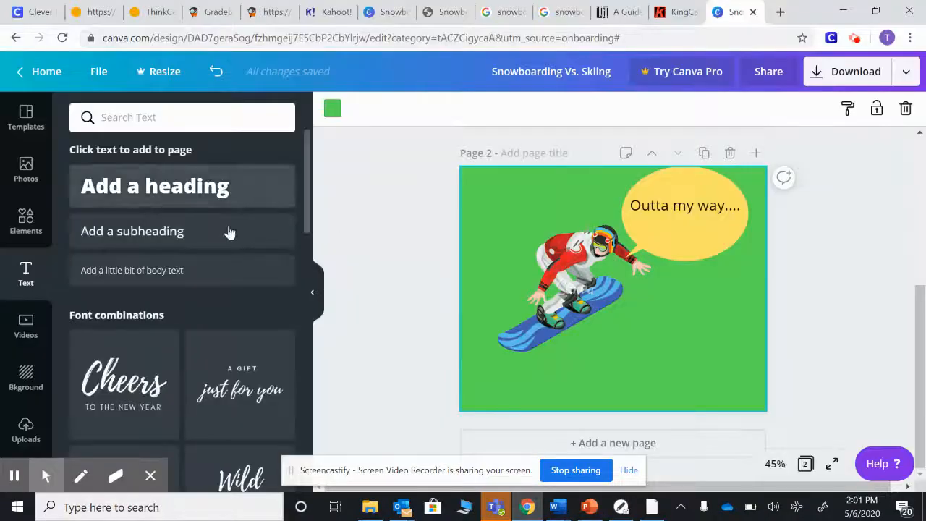
pyautogui.click(15, 206)
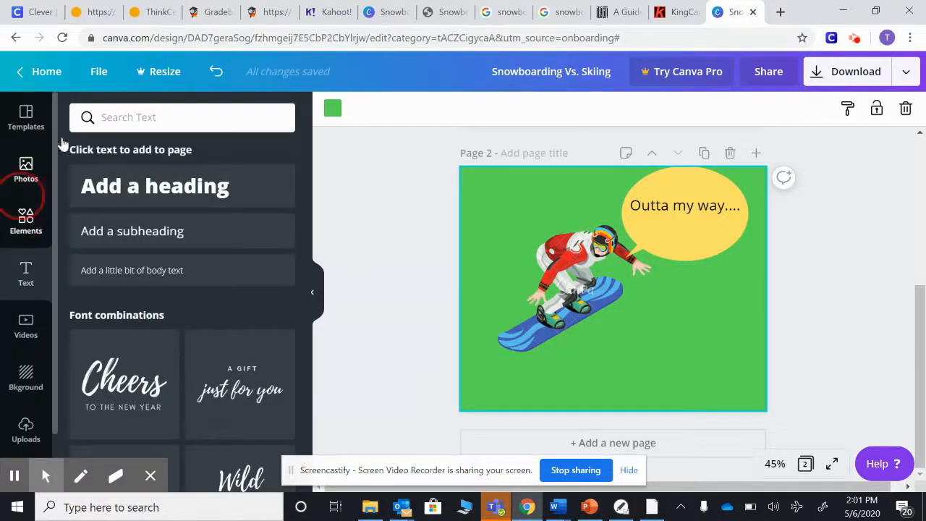
pyautogui.click(162, 117)
pyautogui.press('BackSpace')
pyautogui.press('BackSpace')
pyautogui.press('BackSpace')
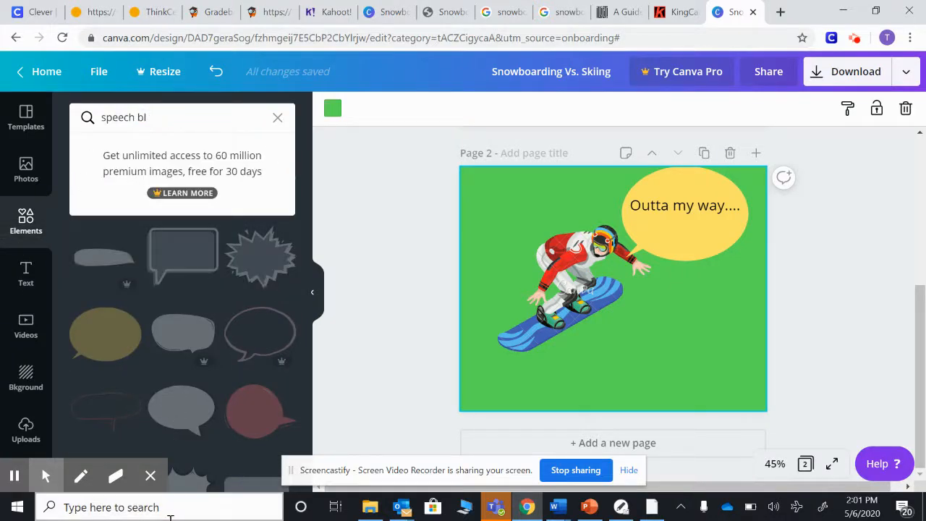
pyautogui.press('BackSpace')
pyautogui.press('BackSpace')
pyautogui.press('BackSpace')
pyautogui.press('BackSpace')
pyautogui.press('BackSpace')
pyautogui.press('BackSpace')
pyautogui.press('BackSpace')
pyautogui.press('BackSpace')
pyautogui.press('BackSpace')
pyautogui.write('cat')
pyautogui.press('Return')
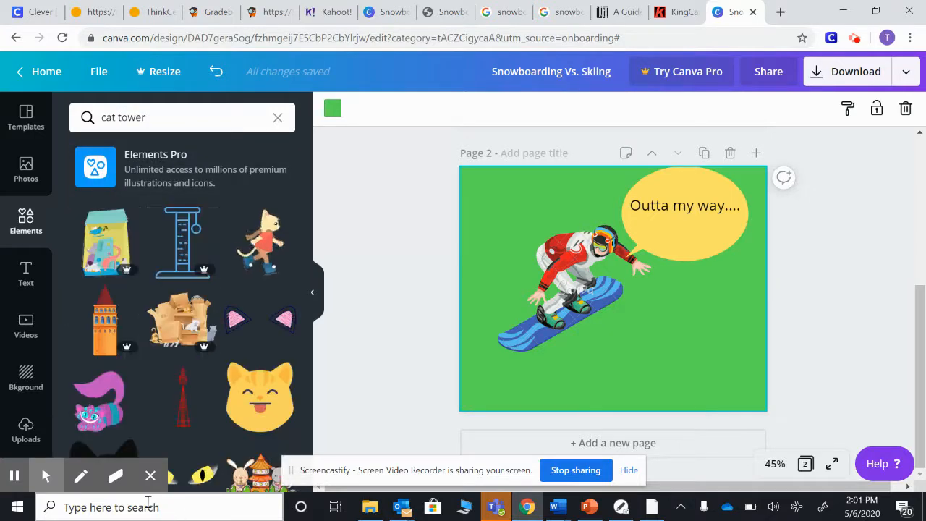
# Browse the cat tower element results
pyautogui.scroll(-3, 196, 311)
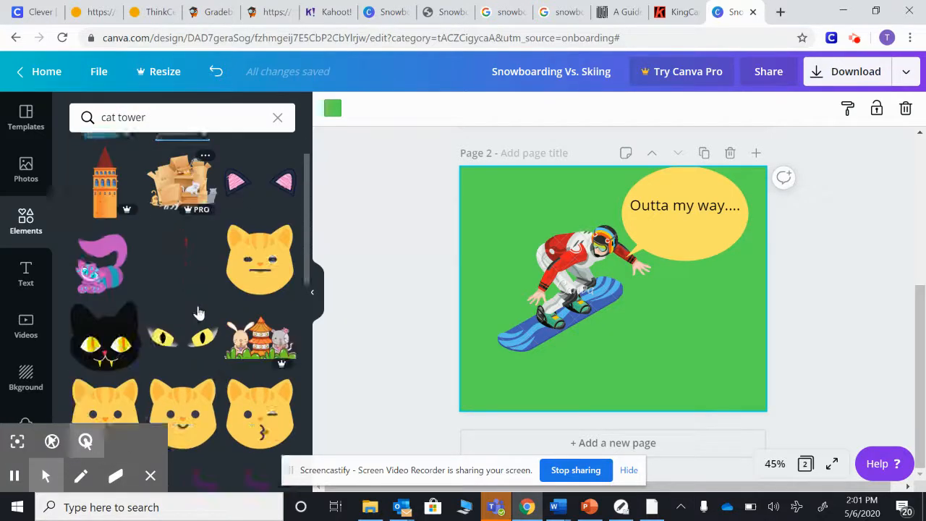
pyautogui.scroll(-5, 202, 318)
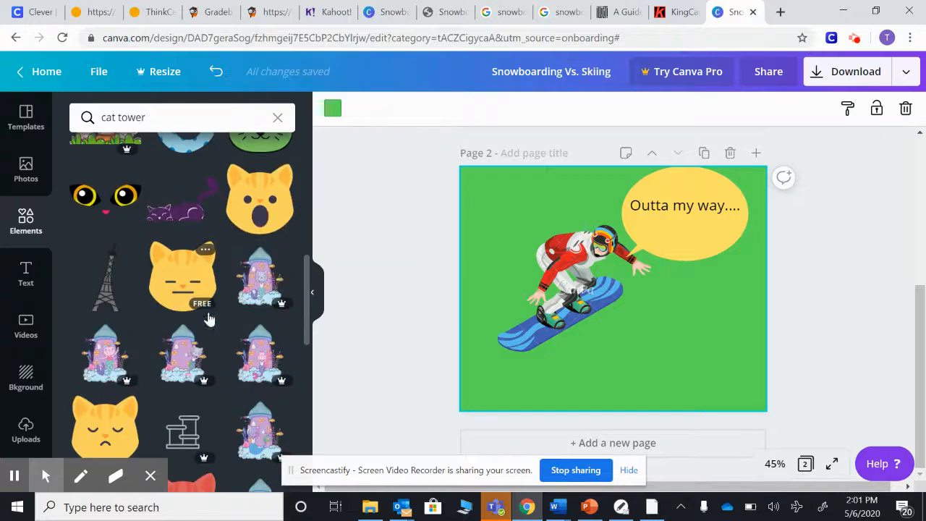
pyautogui.scroll(-3, 208, 318)
pyautogui.scroll(4, 186, 217)
pyautogui.scroll(-3, 243, 275)
pyautogui.scroll(-4, 243, 275)
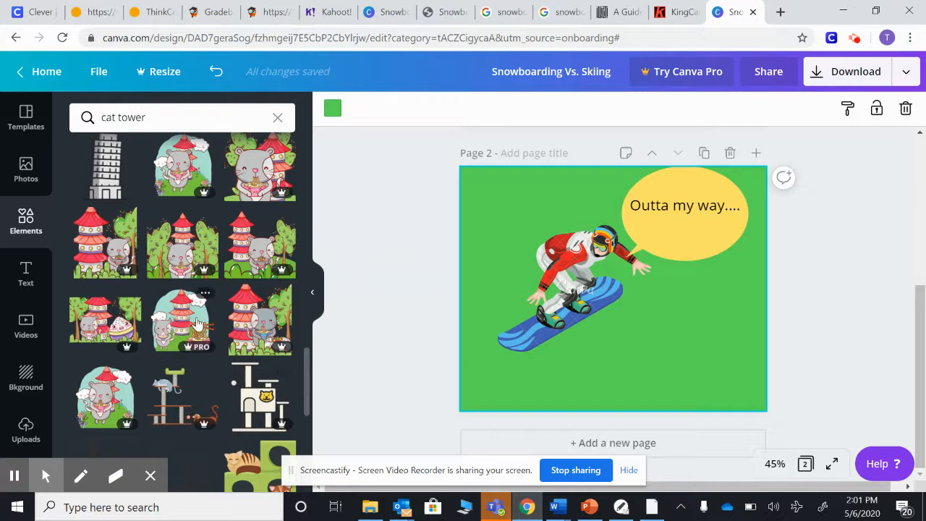
pyautogui.scroll(-3, 199, 329)
pyautogui.scroll(8, 199, 329)
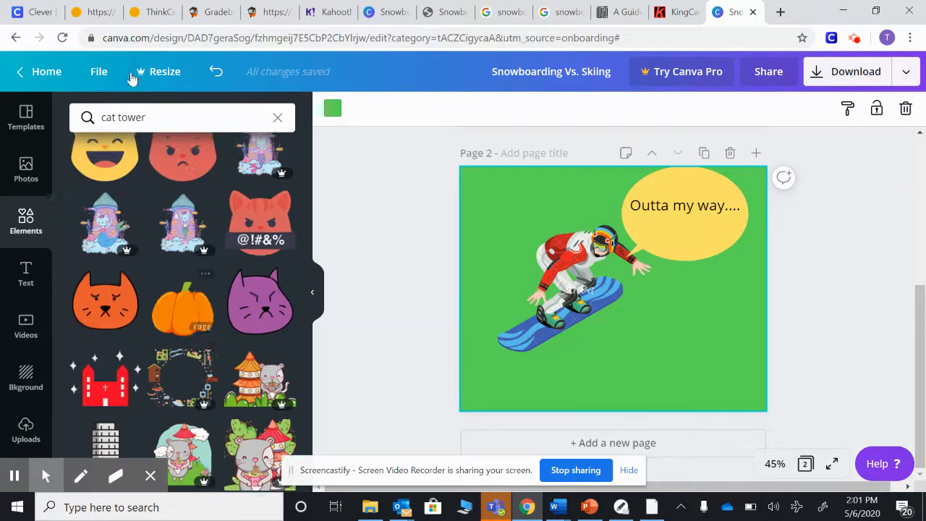
# Search the elements library for elephants
pyautogui.click(152, 117)
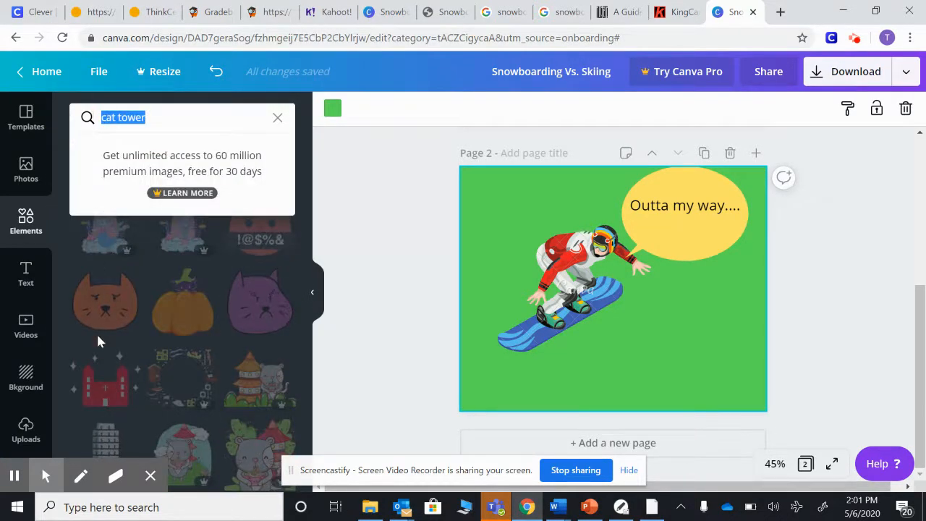
pyautogui.write('elephants')
pyautogui.press('Return')
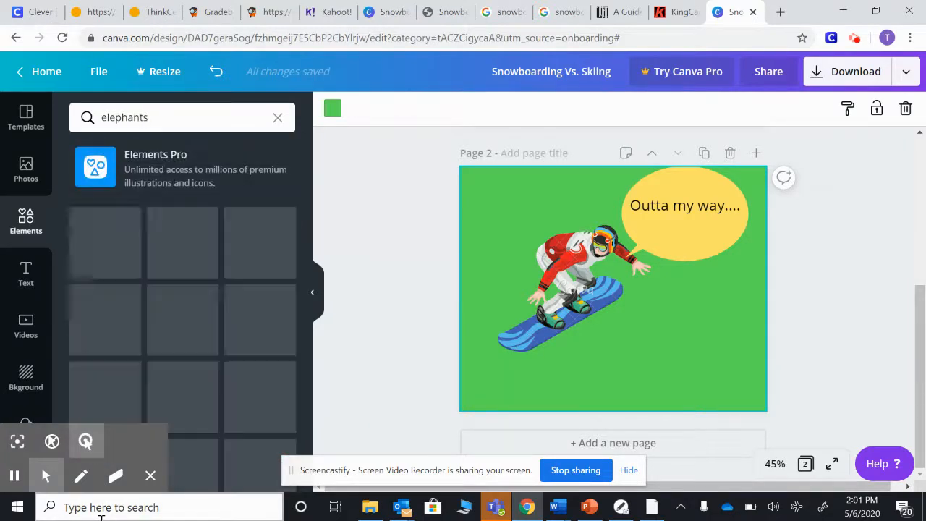
# Browse the elephant element results and add a new blank page to the design
pyautogui.scroll(-3, 195, 353)
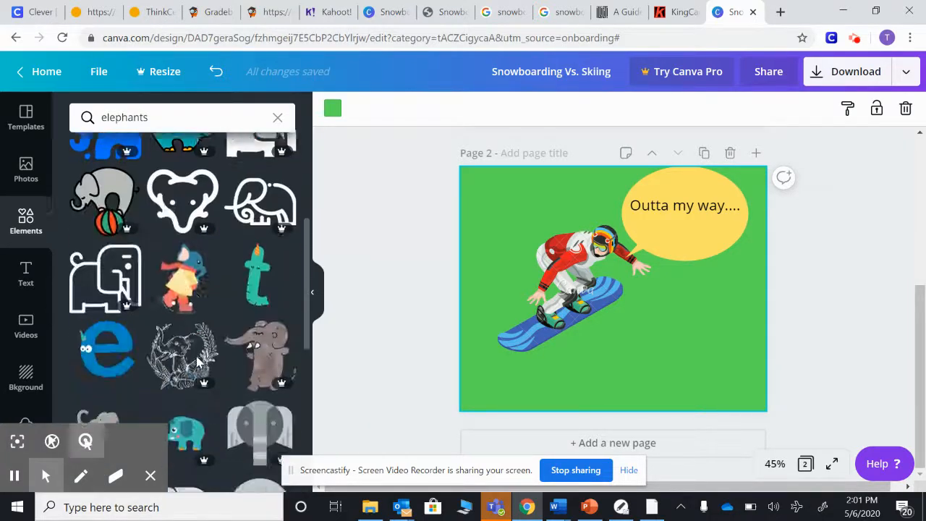
pyautogui.scroll(-2, 222, 368)
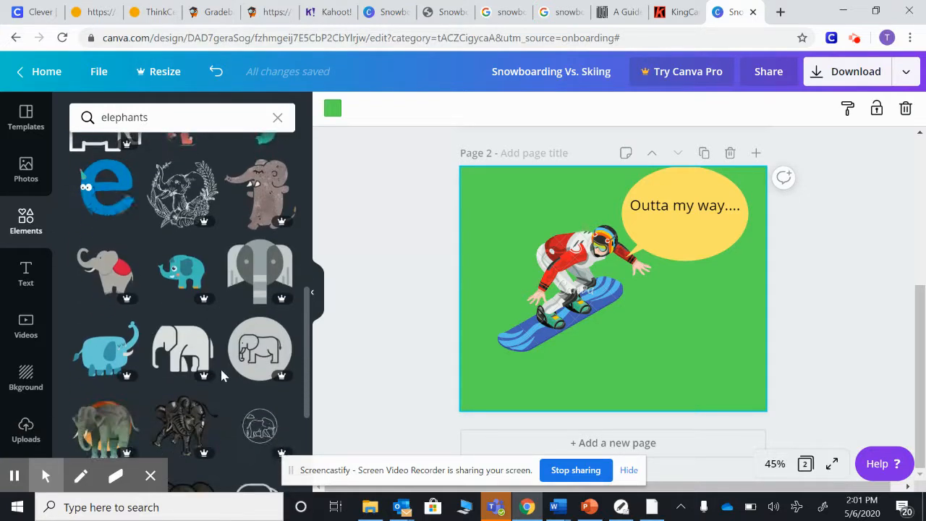
pyautogui.scroll(-6, 217, 372)
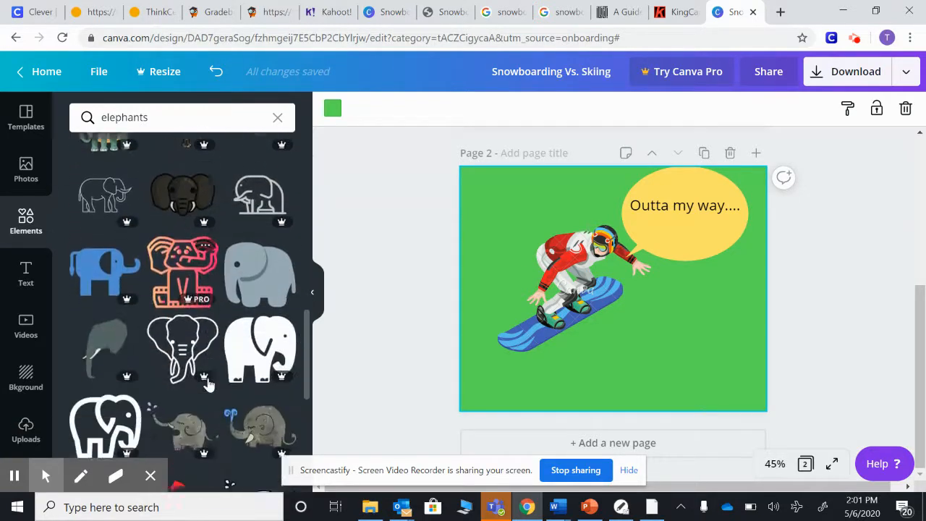
pyautogui.scroll(2, 208, 383)
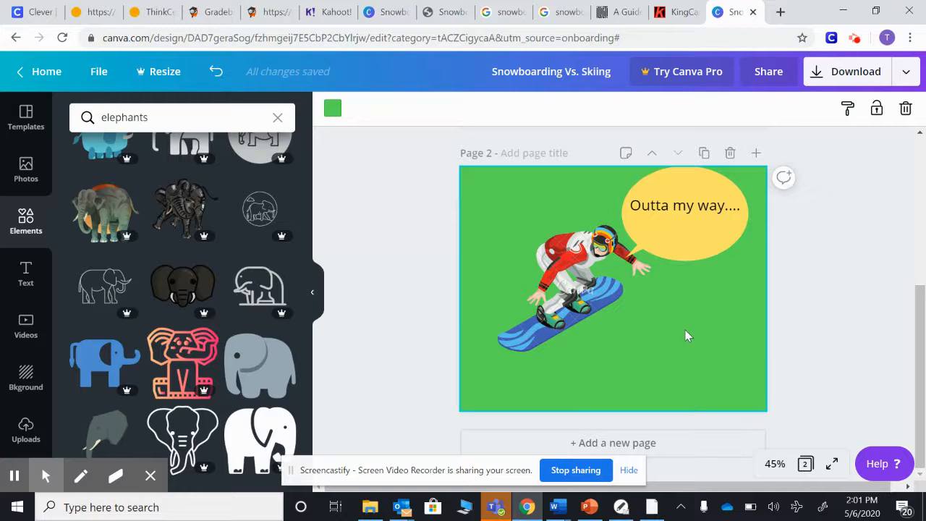
pyautogui.click(592, 443)
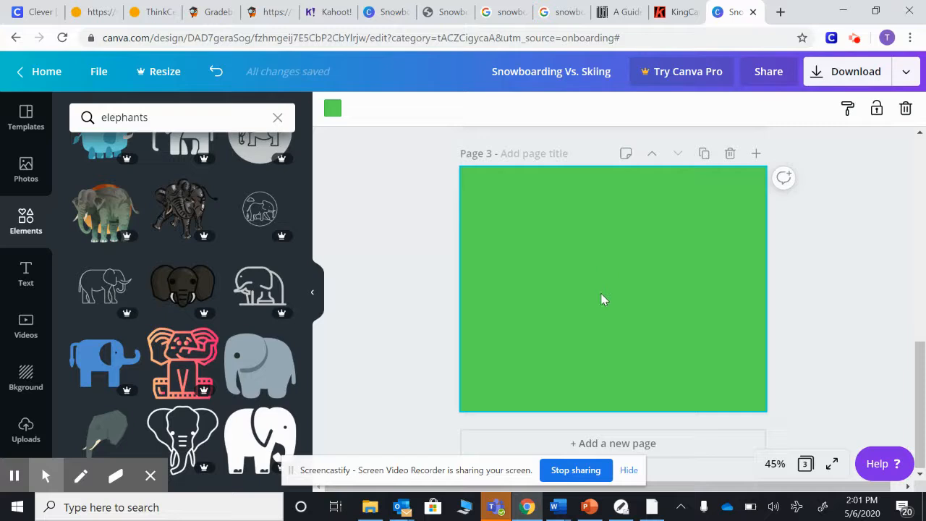
# Switch to the finished Snowboarding Vs. Skiing design and delete its blank first page
pyautogui.click(384, 12)
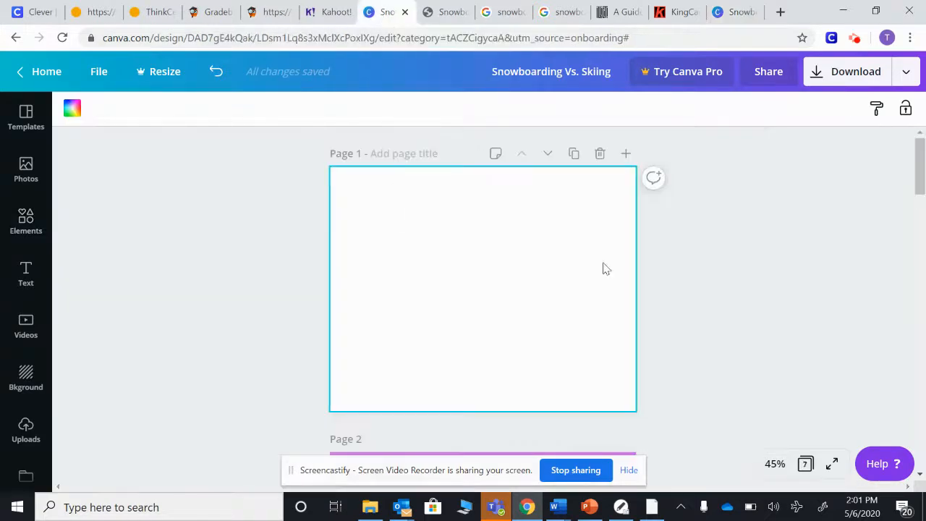
pyautogui.click(599, 154)
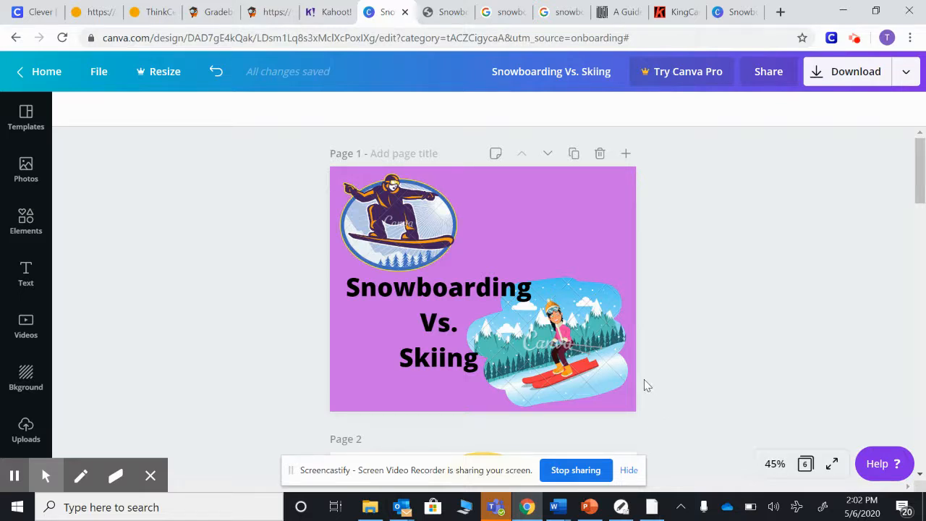
# Download the design as a free watermarked PDF draft and open the downloaded file
pyautogui.click(827, 79)
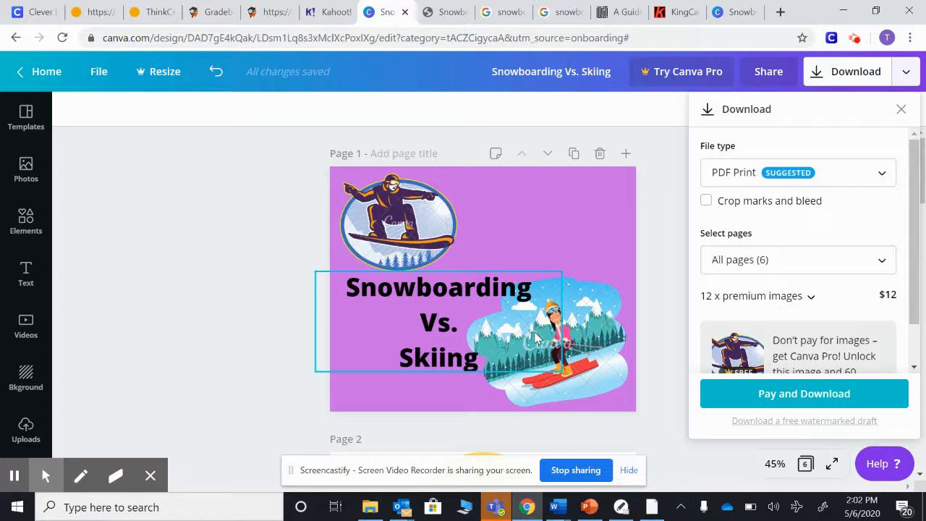
pyautogui.click(788, 422)
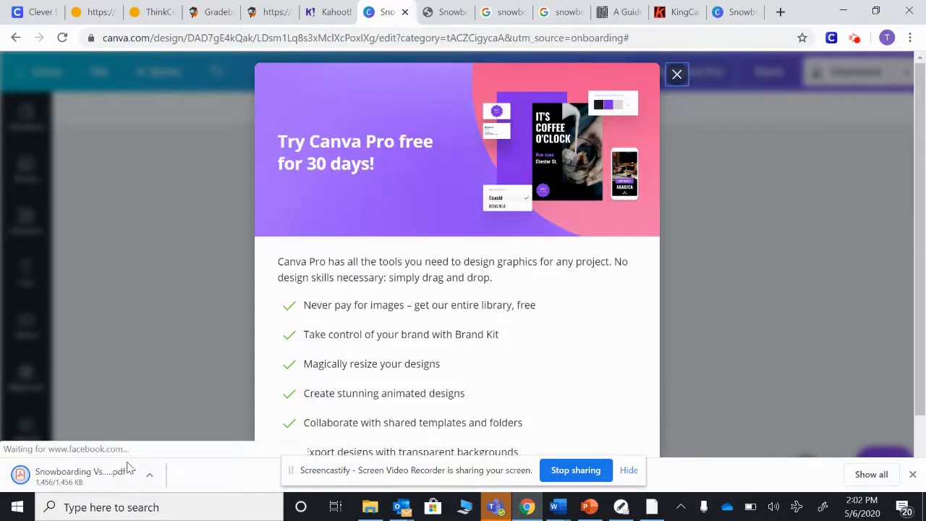
pyautogui.click(676, 76)
pyautogui.click(63, 476)
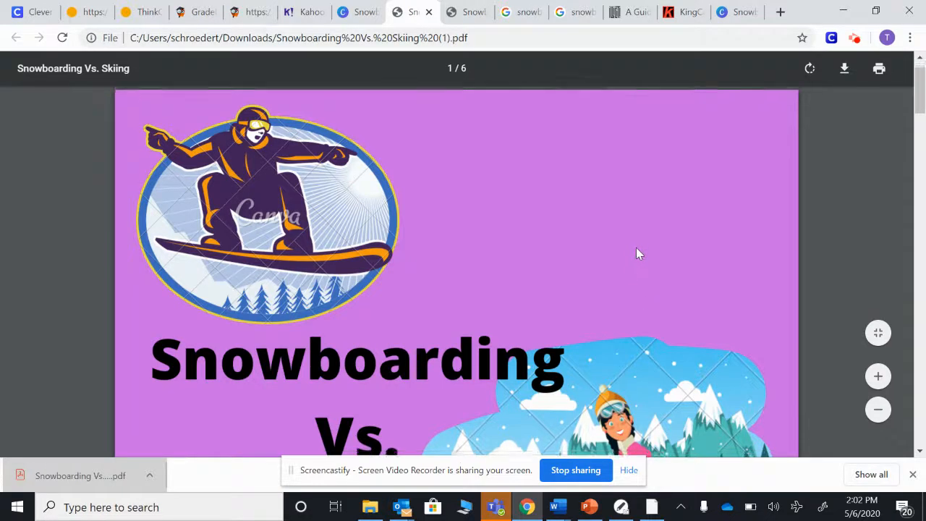
# Scroll through the pages of the downloaded PDF
pyautogui.scroll(-4, 635, 253)
pyautogui.scroll(-2, 639, 254)
pyautogui.scroll(-6, 639, 253)
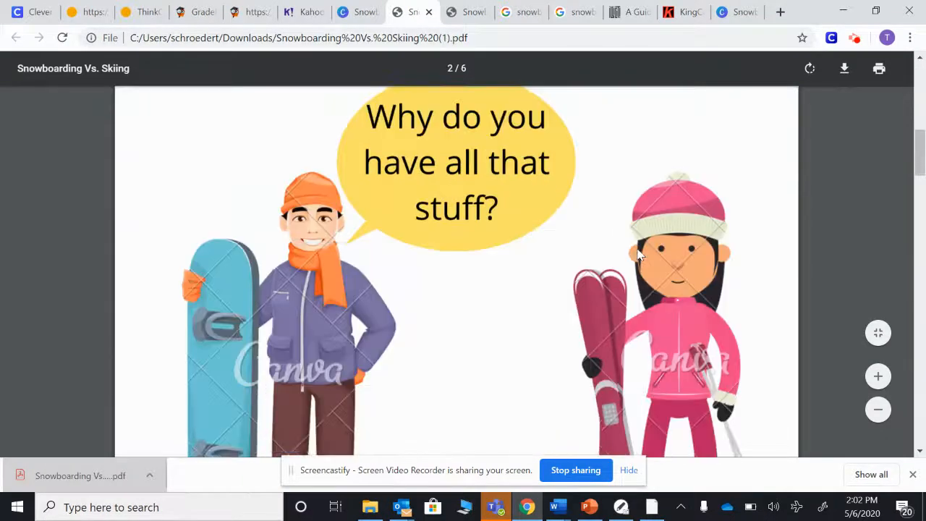
pyautogui.scroll(-10, 638, 254)
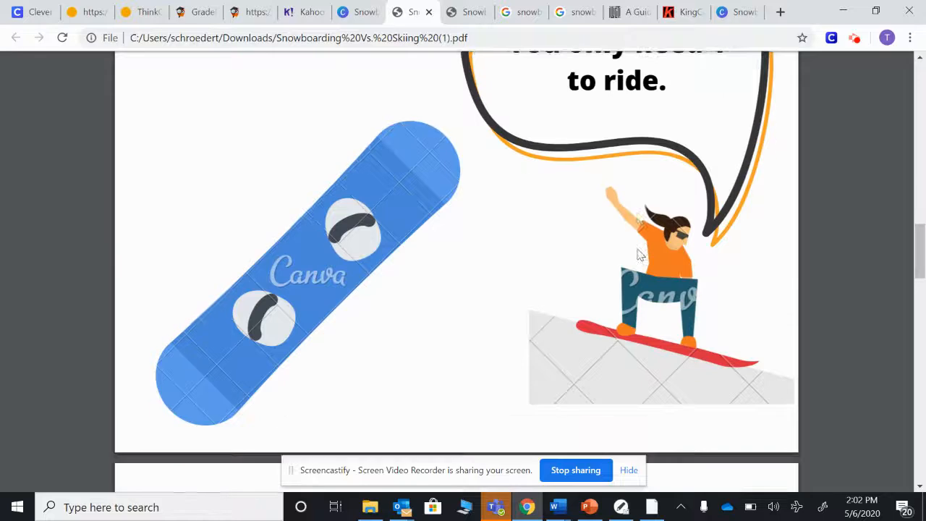
pyautogui.scroll(-9, 639, 253)
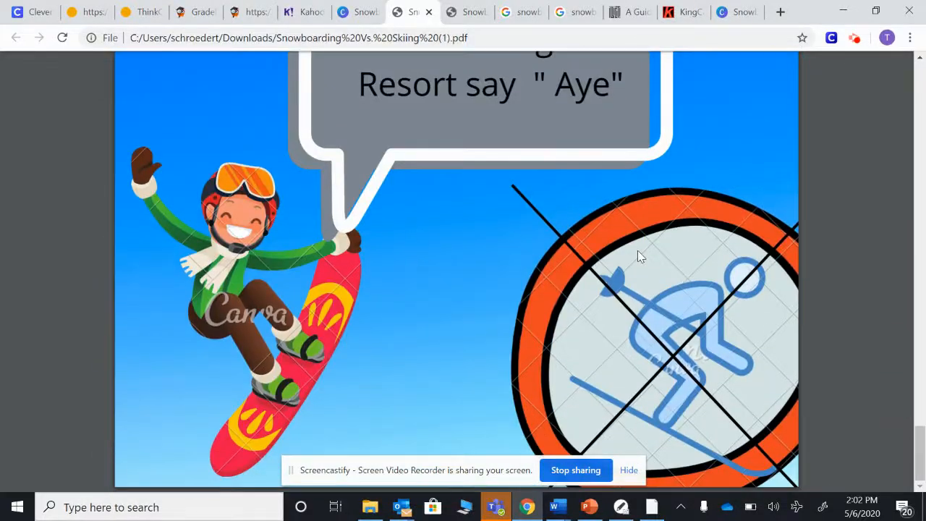
pyautogui.scroll(10, 638, 254)
pyautogui.scroll(15, 649, 379)
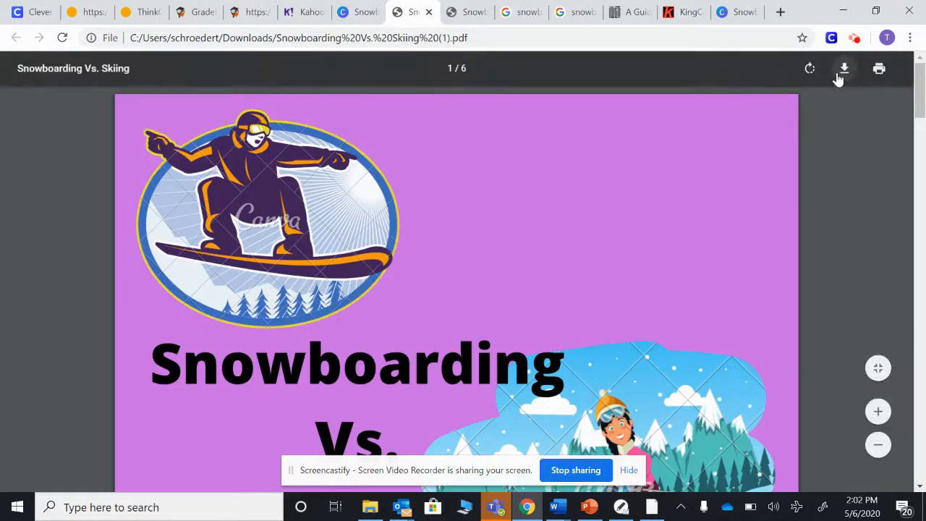
# Save the PDF into the Digital Assignments Tracy folder on the Desktop
pyautogui.click(844, 75)
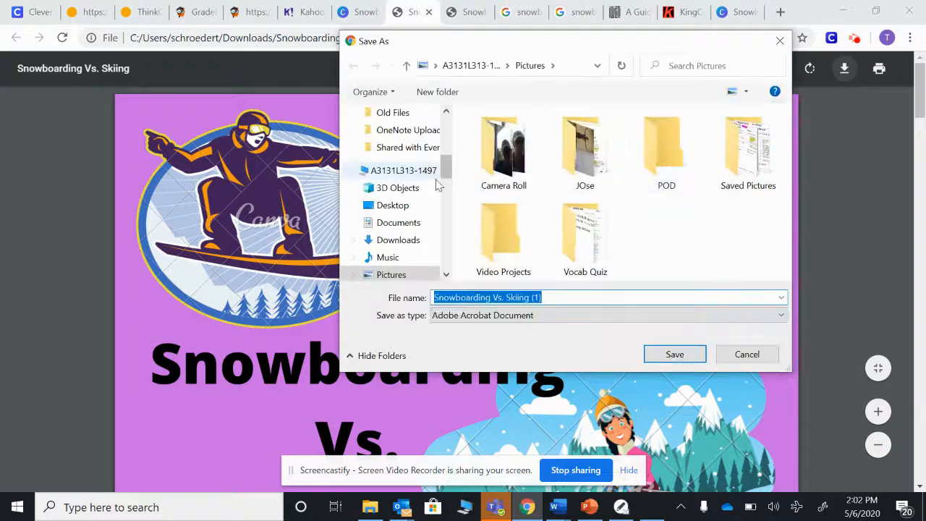
pyautogui.moveTo(447, 167); pyautogui.dragTo(446, 124)
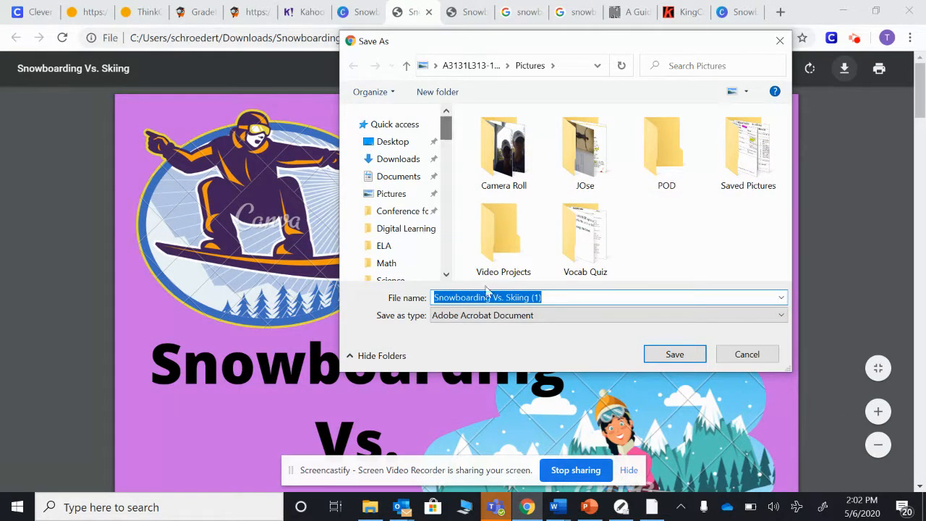
pyautogui.click(376, 141)
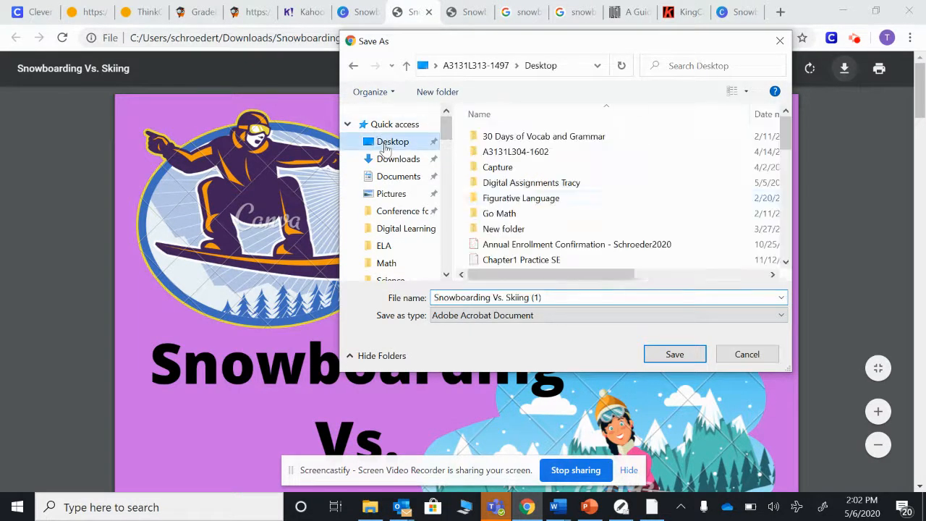
pyautogui.doubleClick(554, 184)
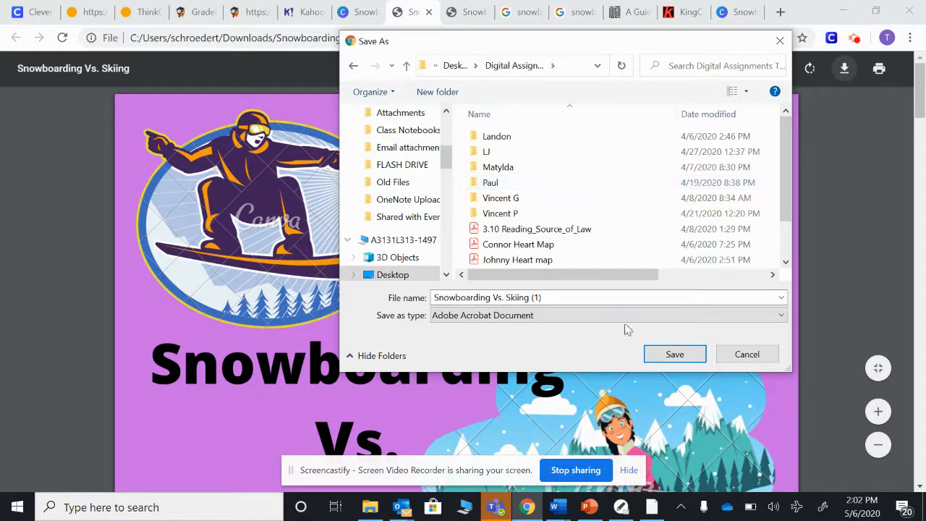
pyautogui.click(669, 355)
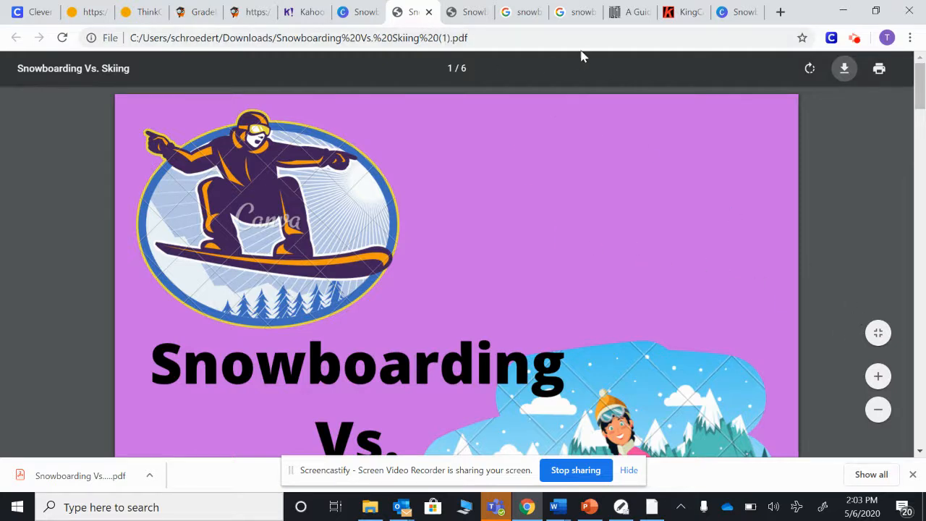
# Return to the Canva design, show all pages as a grid, and open the Screen Capture app
pyautogui.click(362, 13)
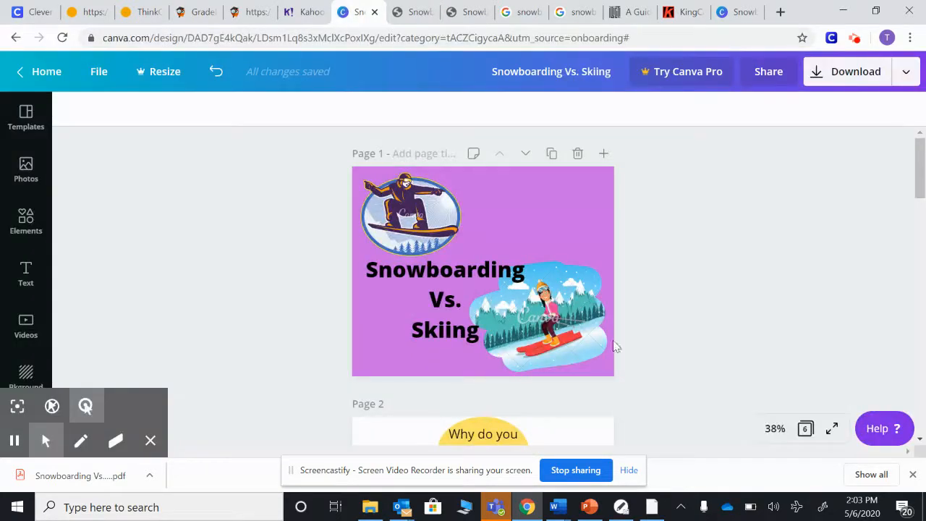
pyautogui.click(805, 430)
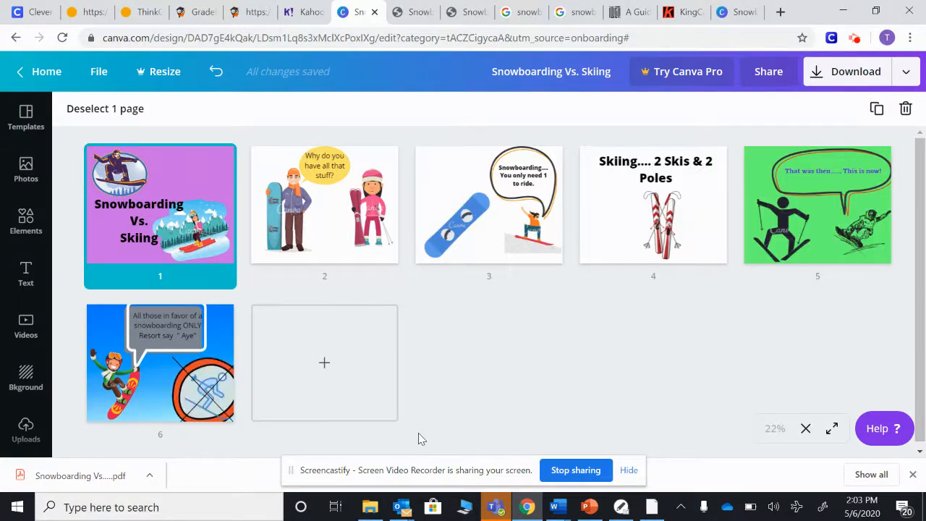
pyautogui.click(104, 507)
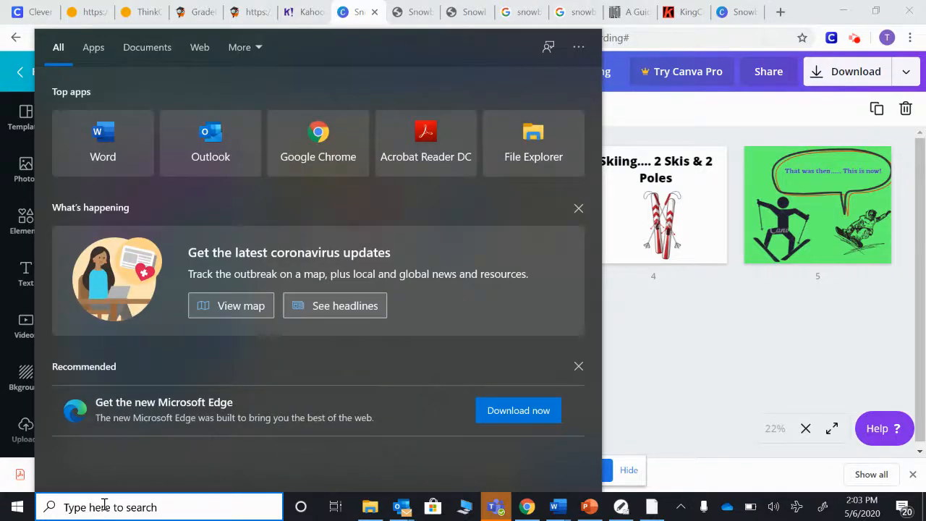
pyautogui.write('sc')
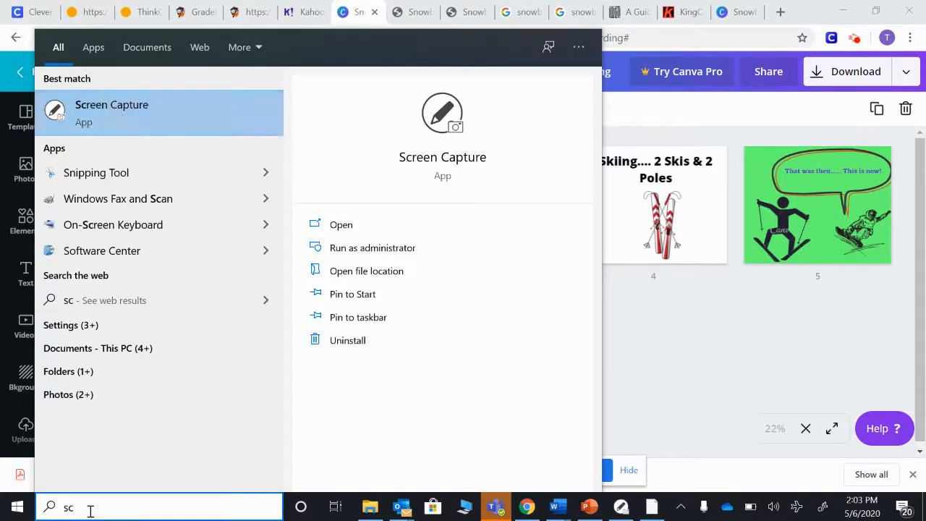
pyautogui.write('ree')
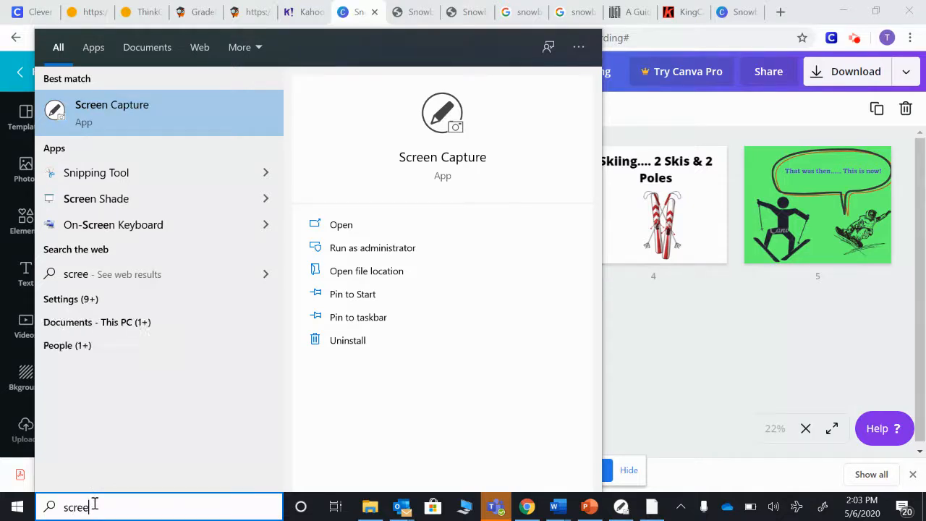
pyautogui.click(140, 109)
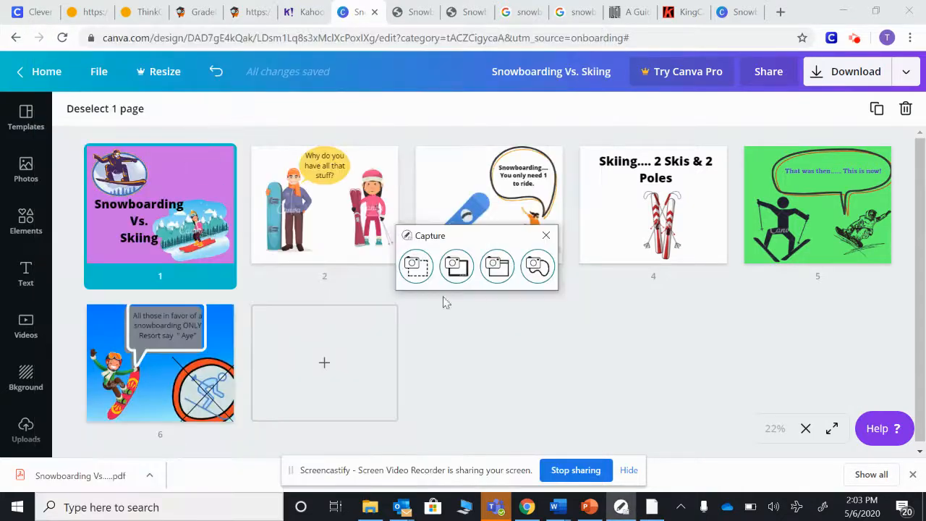
# Capture a rectangular region of the page thumbnails and send it to the clipboard
pyautogui.click(417, 266)
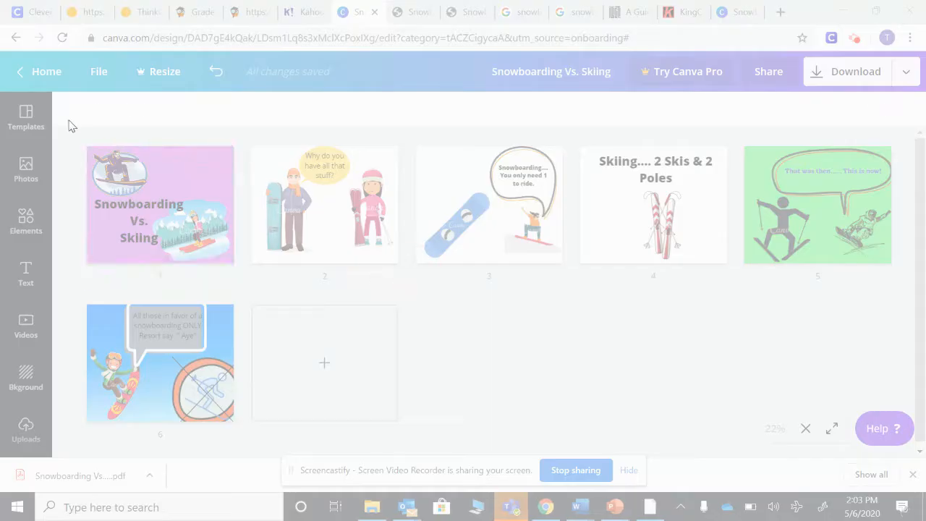
pyautogui.moveTo(68, 140); pyautogui.dragTo(74, 262)
pyautogui.moveTo(182, 270); pyautogui.dragTo(290, 275)
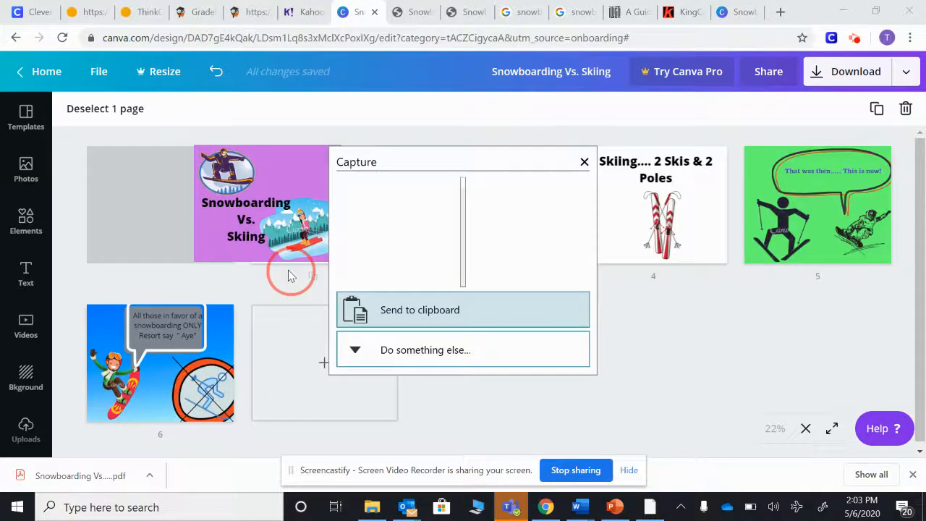
pyautogui.click(426, 310)
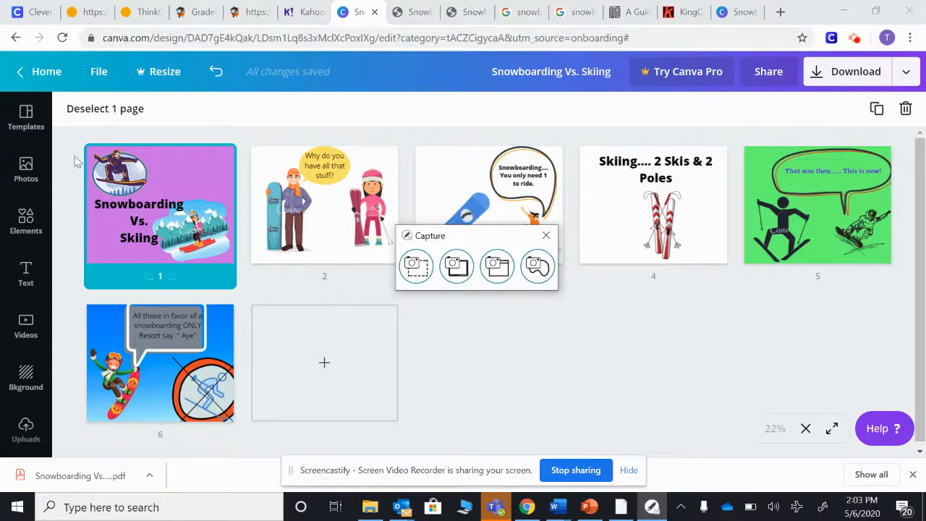
# Capture a rectangle around the first three page thumbnails and send it to the clipboard
pyautogui.click(420, 274)
pyautogui.moveTo(65, 124); pyautogui.dragTo(568, 297)
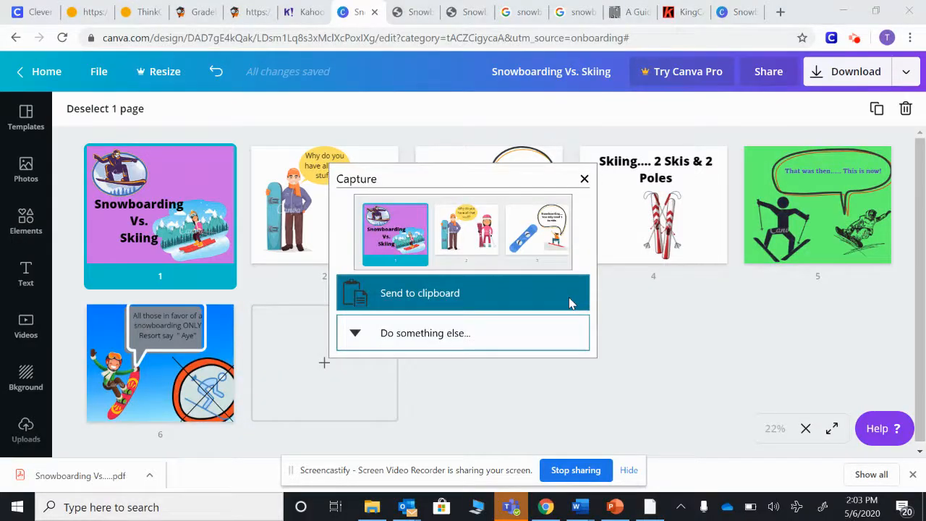
pyautogui.click(396, 295)
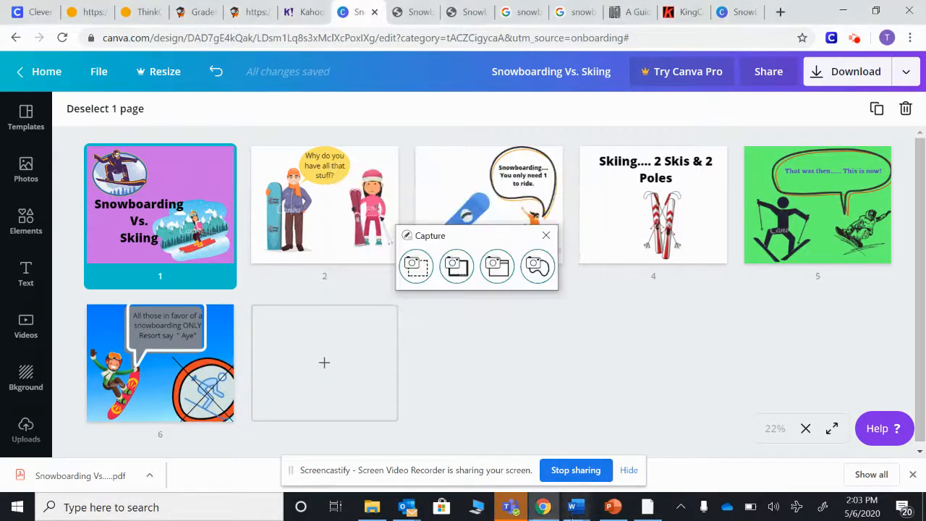
# Paste the captured thumbnails into a new blank Word document and return to the browser
pyautogui.moveTo(557, 510)
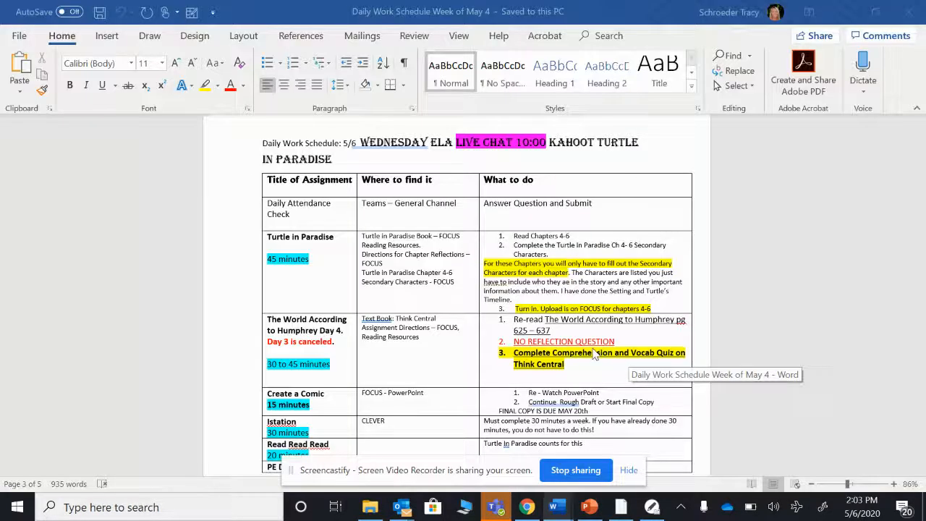
pyautogui.click(717, 400)
pyautogui.click(18, 36)
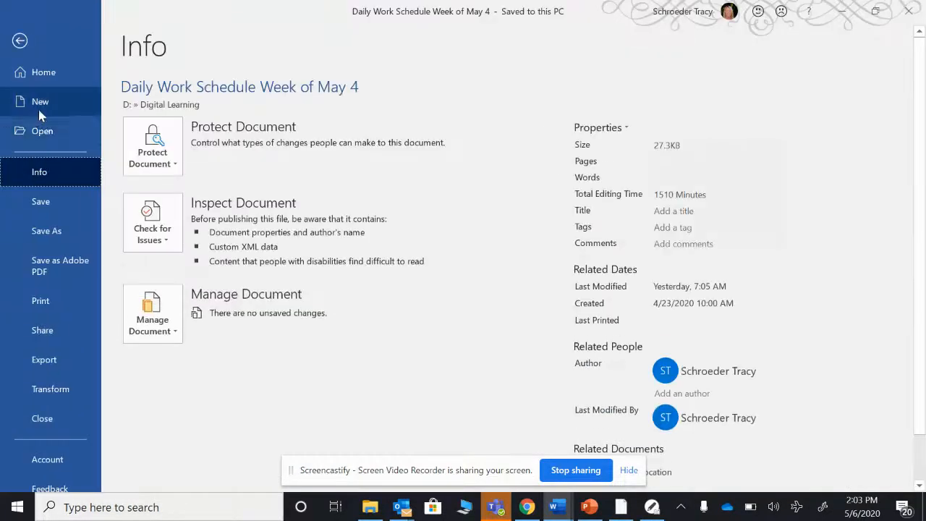
pyautogui.click(13, 103)
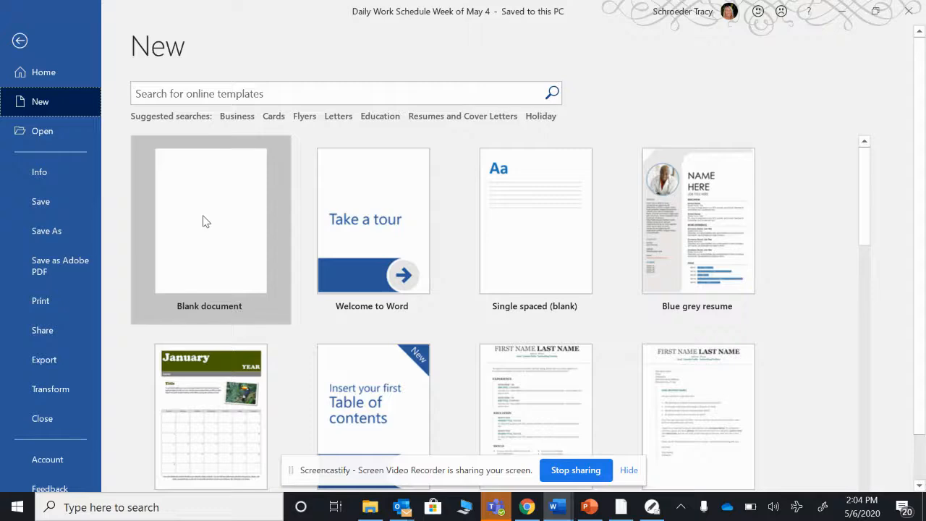
pyautogui.click(217, 224)
pyautogui.hotkey('ctrl', 'v')
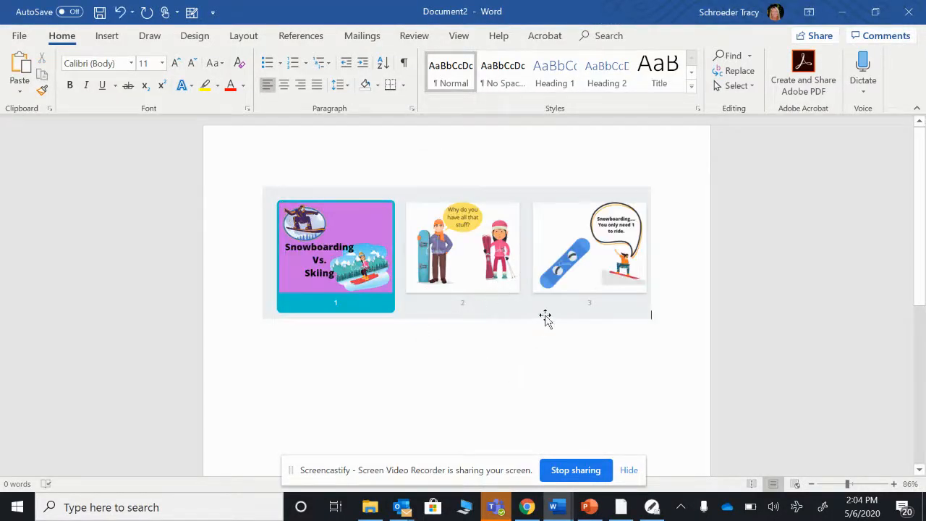
pyautogui.click(527, 507)
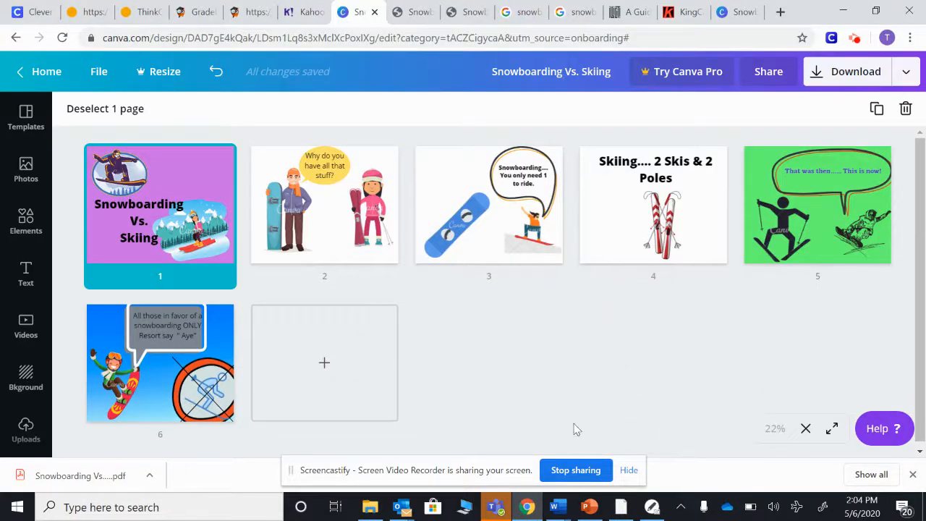
# Capture a rectangle around the thumbnails of pages 4 and 5 and send it to the clipboard
pyautogui.click(652, 506)
pyautogui.click(417, 266)
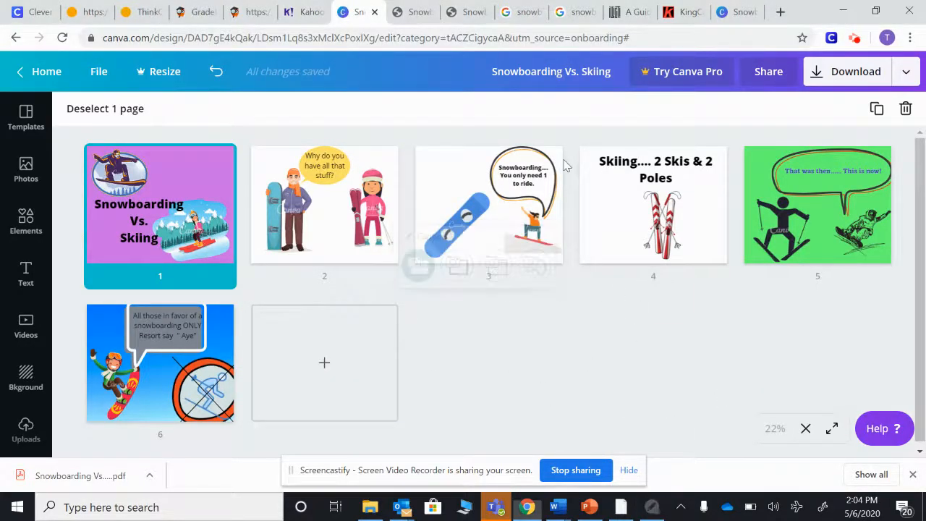
pyautogui.moveTo(575, 132)
pyautogui.mouseDown()
pyautogui.moveTo(692, 265)
pyautogui.moveTo(902, 276)
pyautogui.mouseUp()
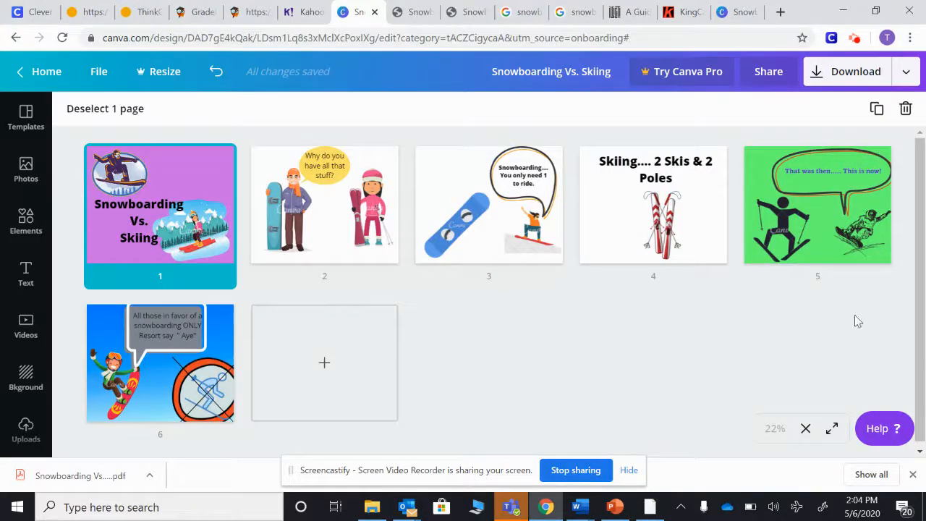
pyautogui.click(439, 304)
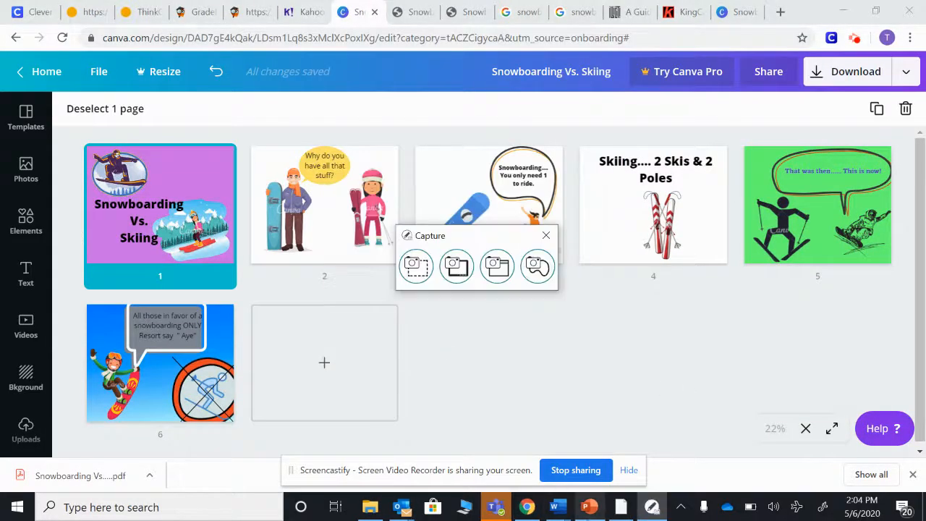
# Switch to the Word document and paste the capture on a new line below the first image
pyautogui.moveTo(554, 506)
pyautogui.click(793, 445)
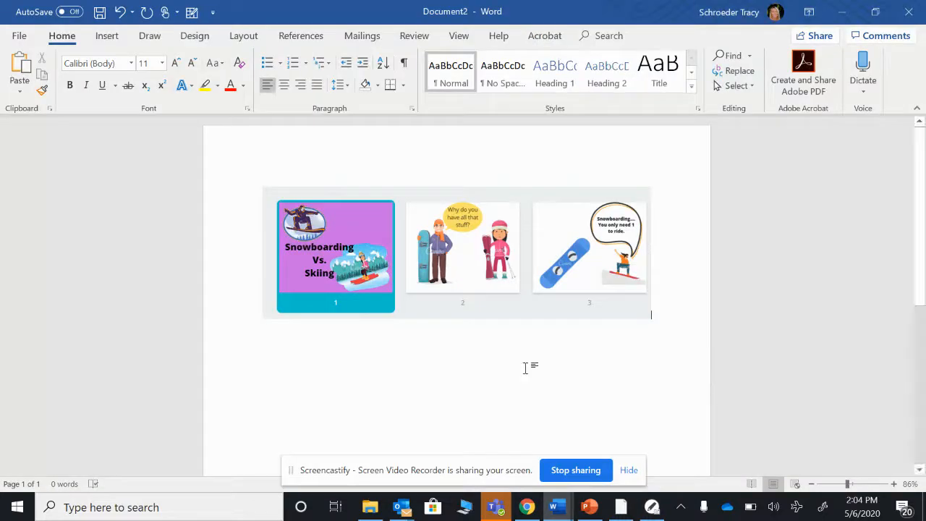
pyautogui.click(270, 361)
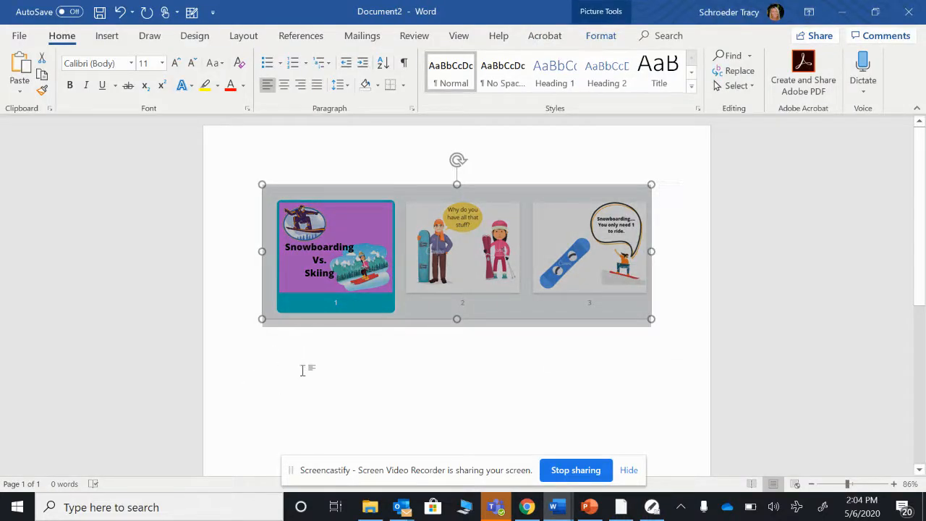
pyautogui.click(678, 325)
pyautogui.press('Return')
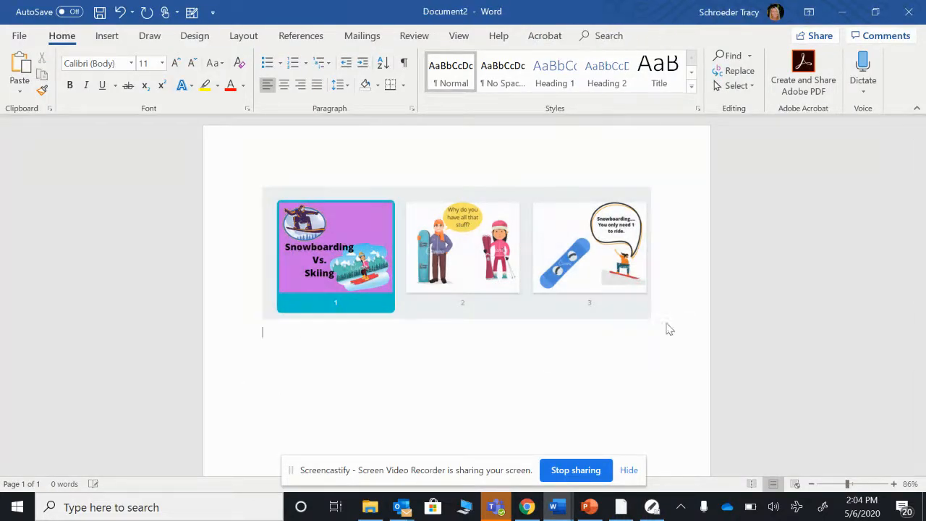
pyautogui.hotkey('ctrl', 'v')
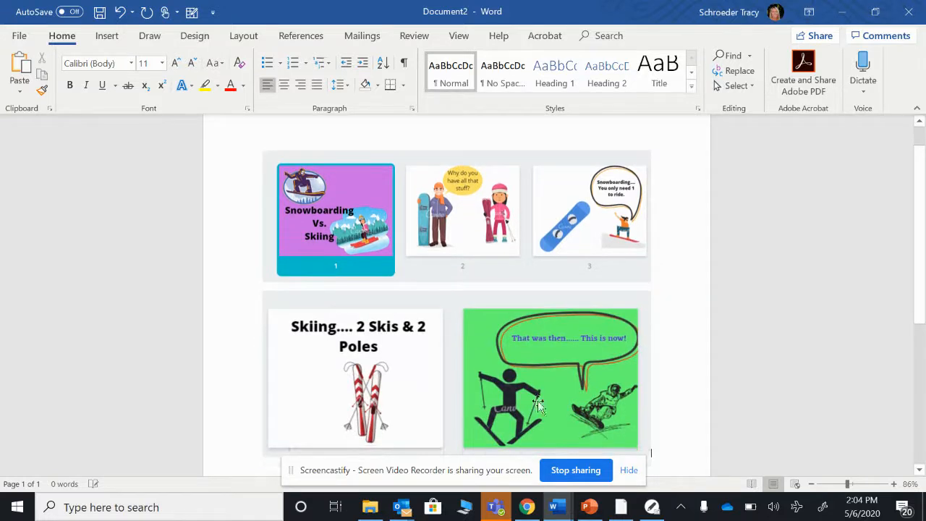
# Shrink the pasted pages 4 and 5 image by its corner handle
pyautogui.click(642, 442)
pyautogui.moveTo(648, 454); pyautogui.dragTo(533, 384)
pyautogui.click(623, 386)
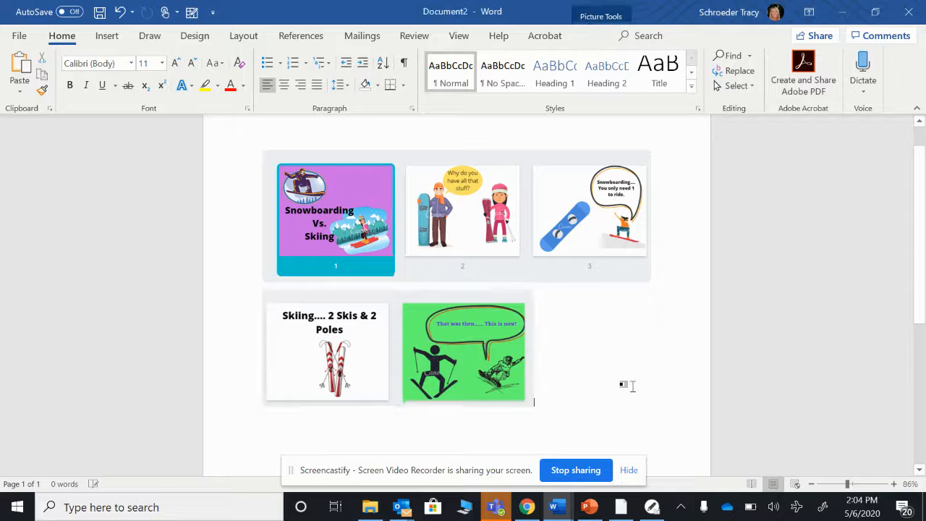
# Return to the Canva grid and capture the page 6 thumbnail to the clipboard
pyautogui.click(554, 507)
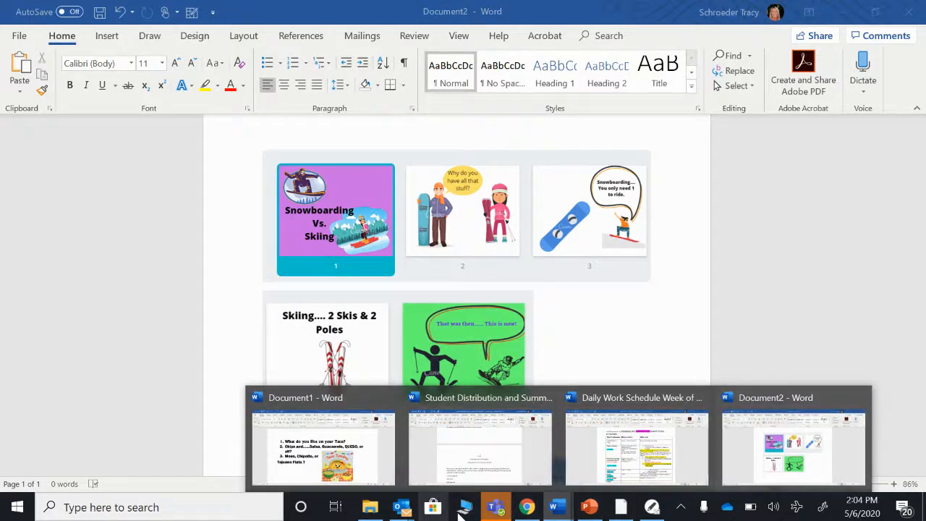
pyautogui.click(527, 506)
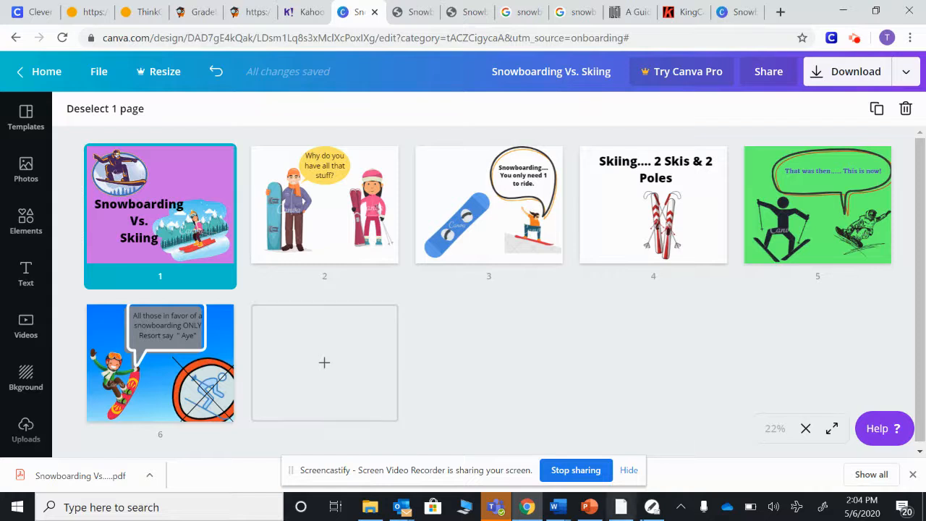
pyautogui.click(651, 508)
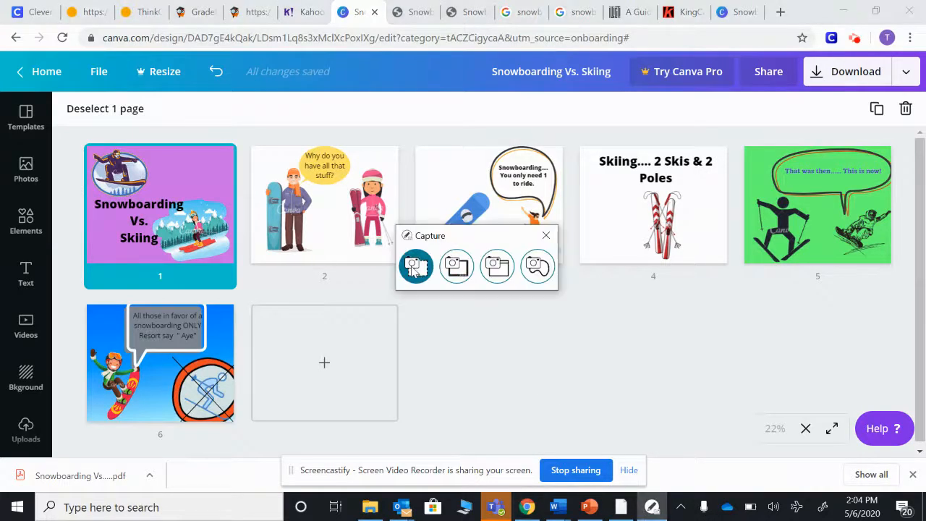
pyautogui.click(407, 266)
pyautogui.moveTo(231, 305); pyautogui.dragTo(237, 428)
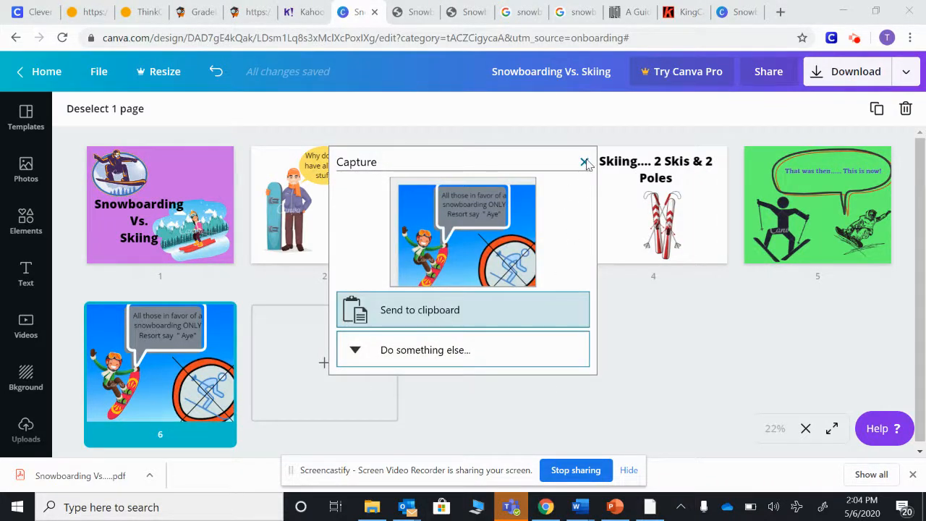
pyautogui.click(457, 302)
# Paste the page 6 capture into the Word document and shrink it to thumbnail size
pyautogui.click(554, 507)
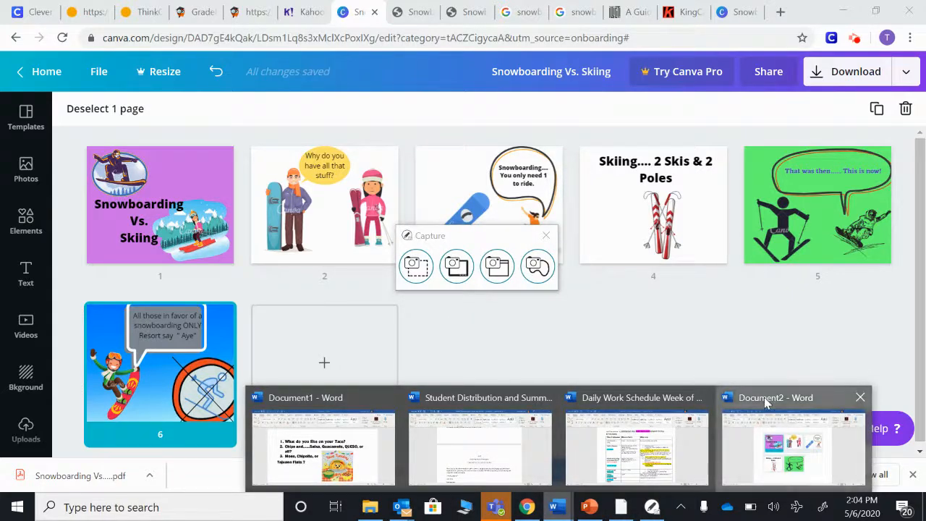
pyautogui.click(763, 410)
pyautogui.hotkey('ctrl', 'v')
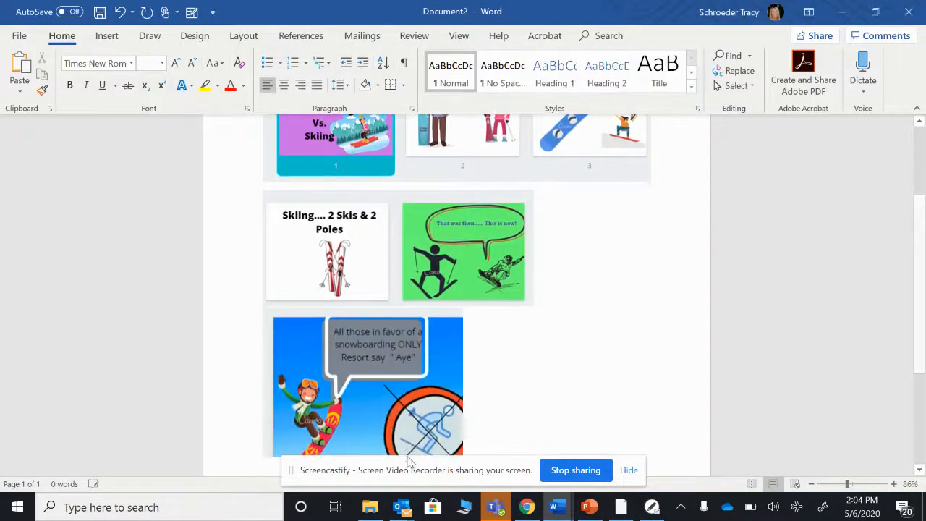
pyautogui.scroll(-2, 601, 374)
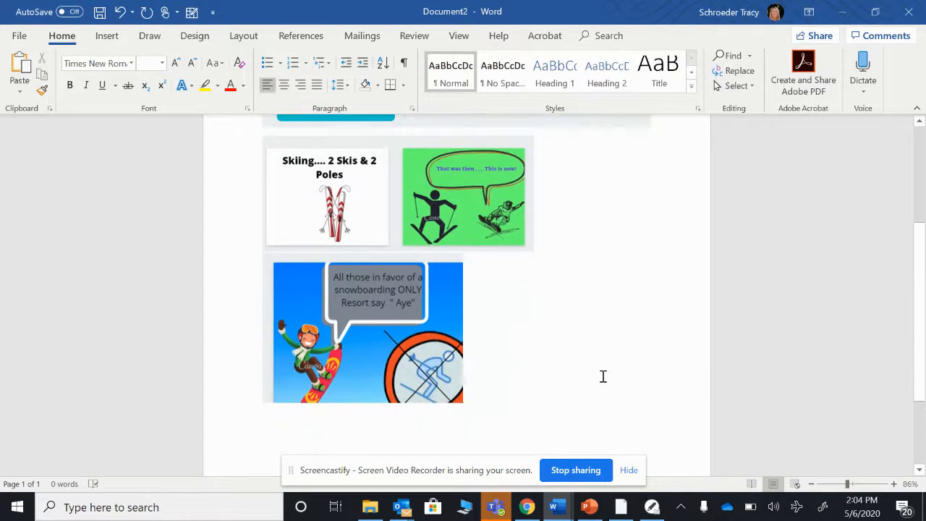
pyautogui.click(448, 391)
pyautogui.moveTo(463, 398); pyautogui.dragTo(397, 349)
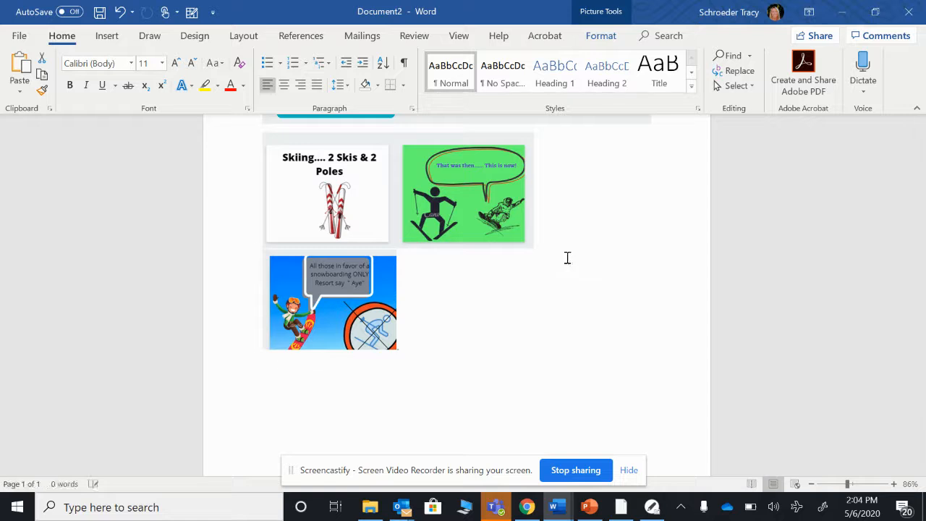
# Set the page 6 image's wrapping to Behind Text and move it beside the pages 4 and 5 image
pyautogui.click(414, 258)
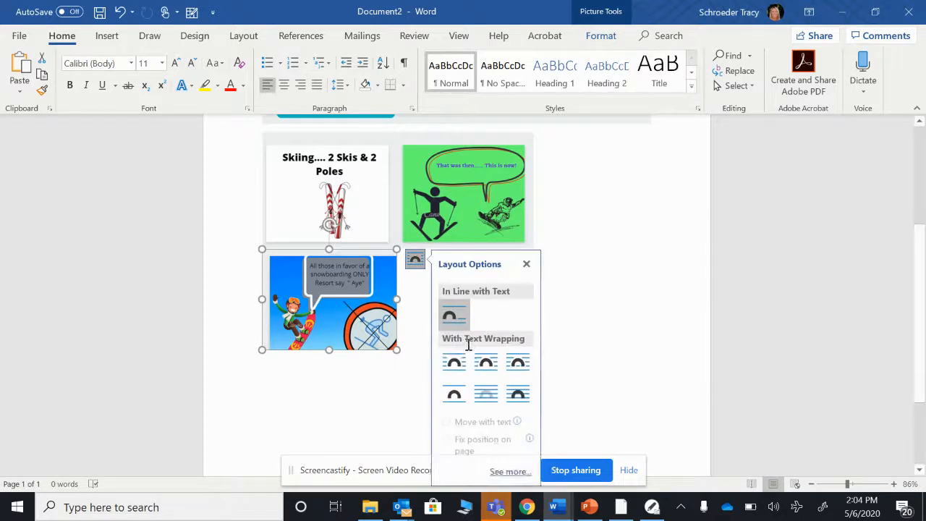
pyautogui.click(485, 393)
pyautogui.moveTo(384, 285); pyautogui.dragTo(657, 183)
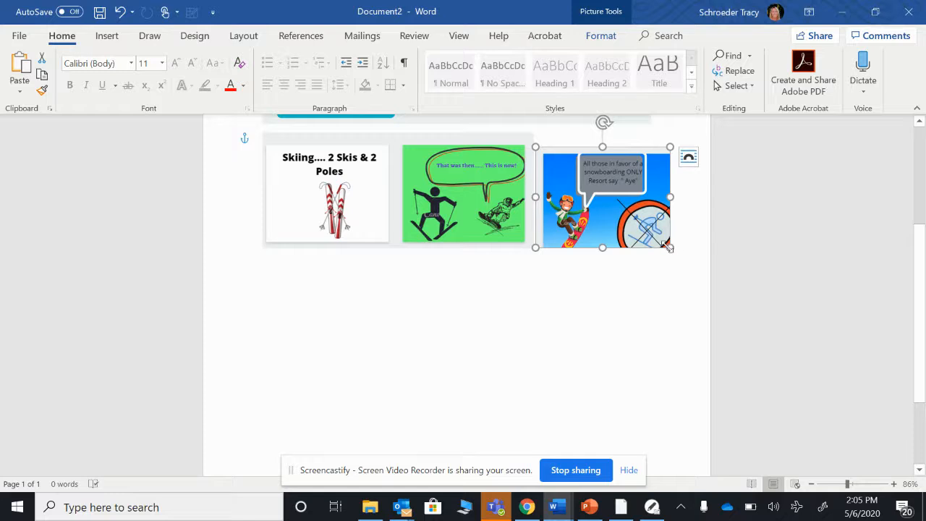
pyautogui.scroll(5, 641, 351)
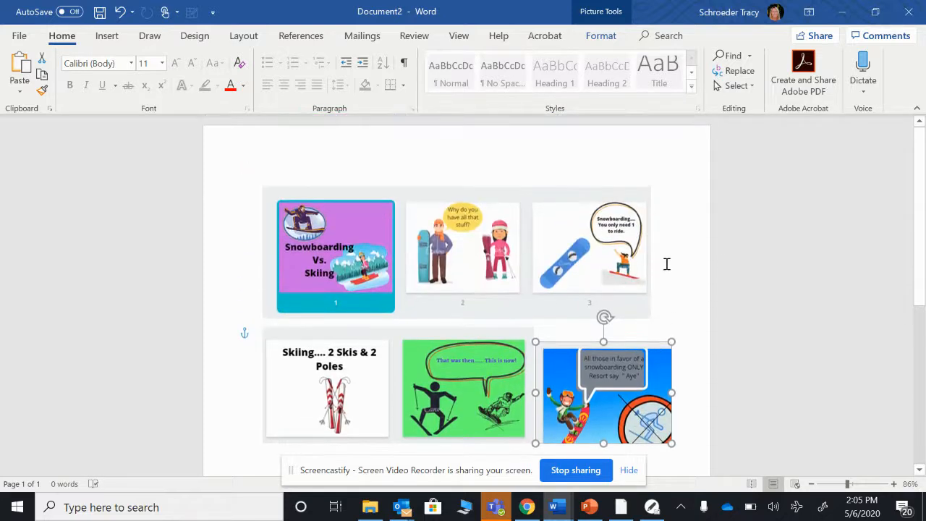
# Save the document as Comic followed by the author's surname in the teacher's Digital Assignments folder on the Desktop
pyautogui.moveTo(848, 484)
pyautogui.mouseDown()
pyautogui.moveTo(862, 485)
pyautogui.moveTo(852, 483)
pyautogui.mouseUp()
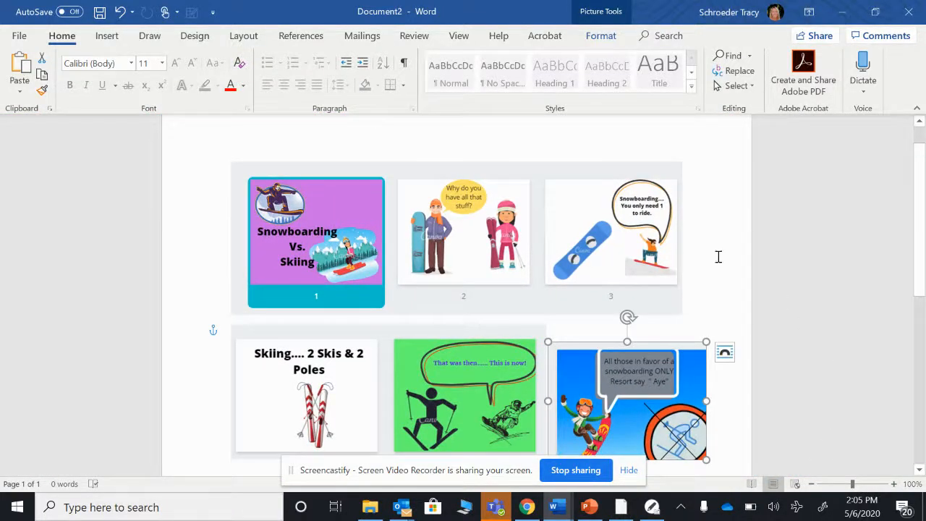
pyautogui.scroll(-1, 679, 258)
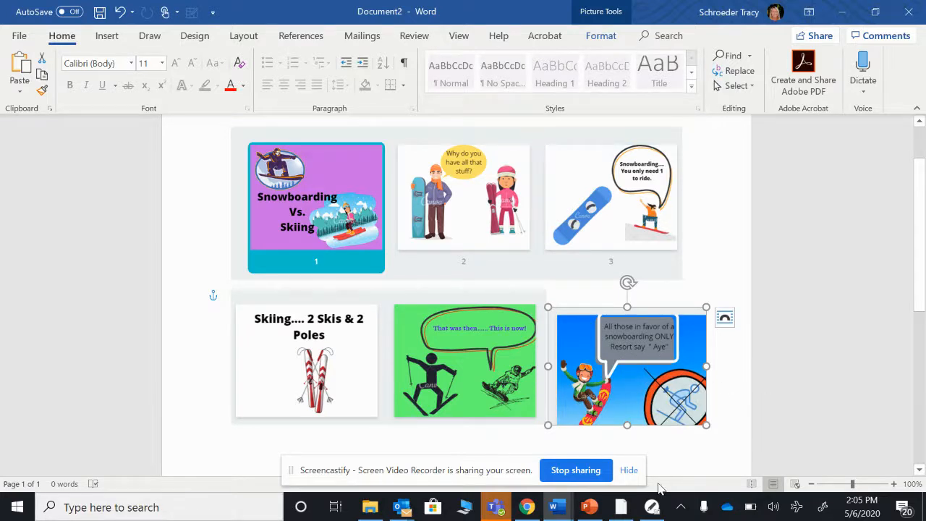
pyautogui.click(20, 38)
pyautogui.click(55, 231)
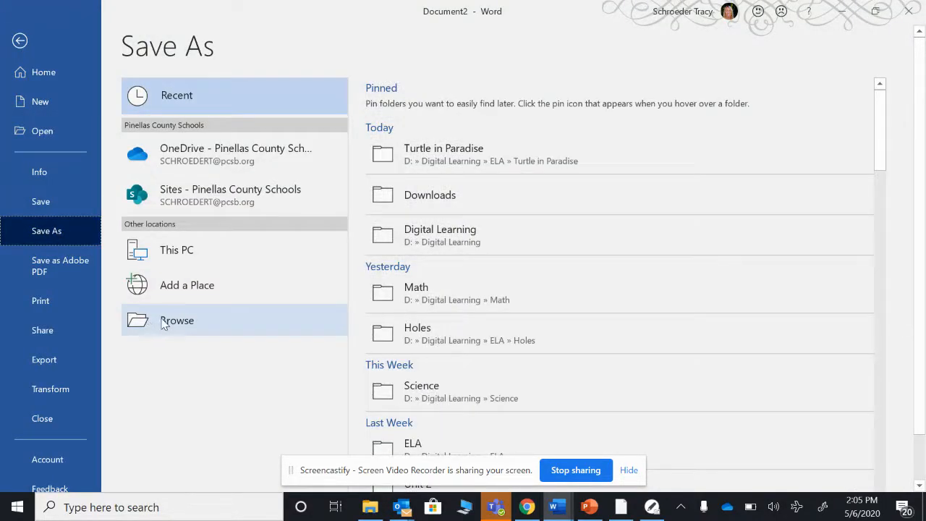
pyautogui.click(162, 325)
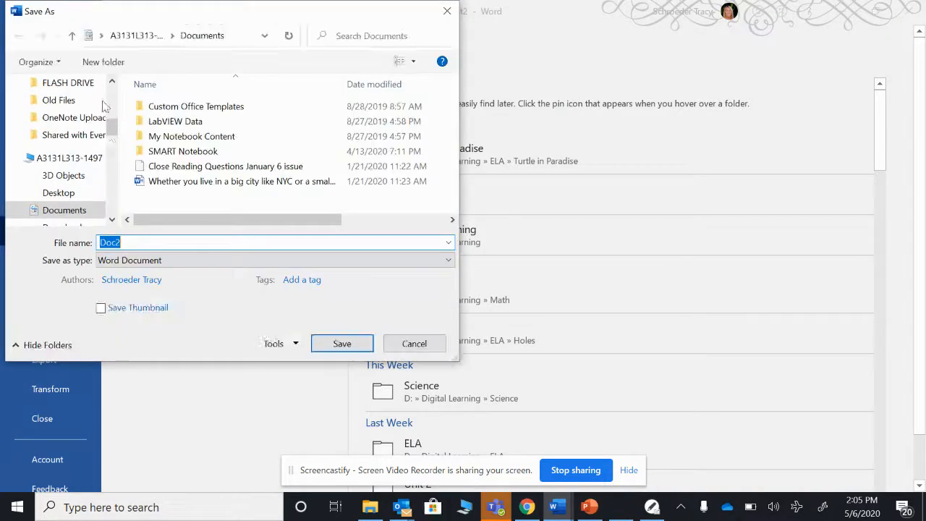
pyautogui.scroll(5, 53, 91)
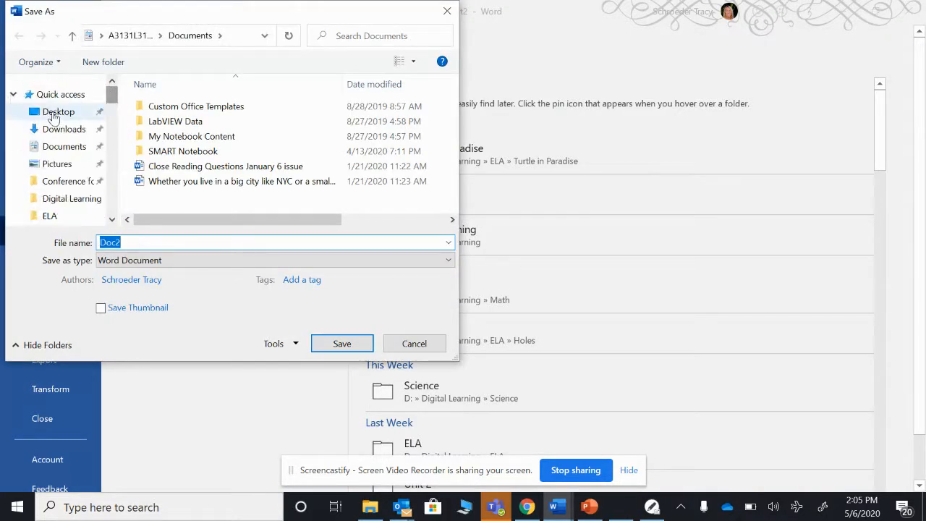
pyautogui.click(54, 113)
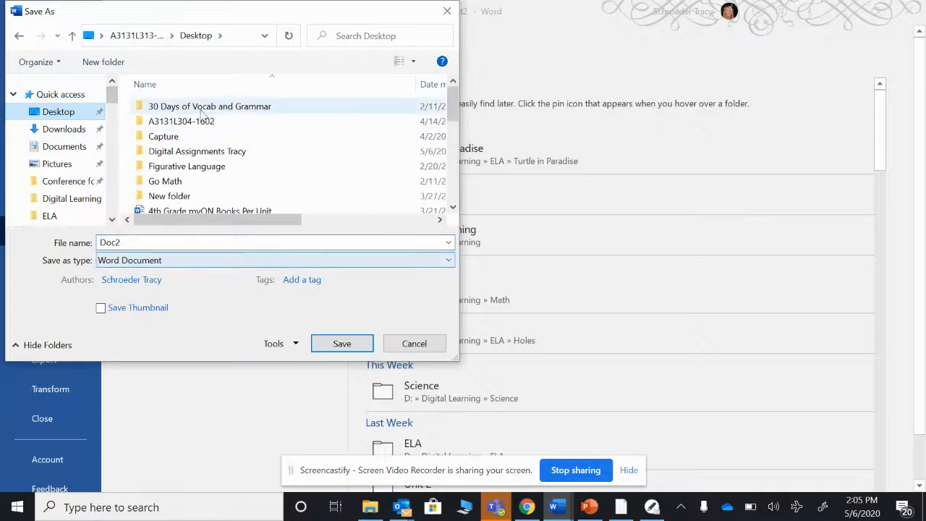
pyautogui.doubleClick(195, 152)
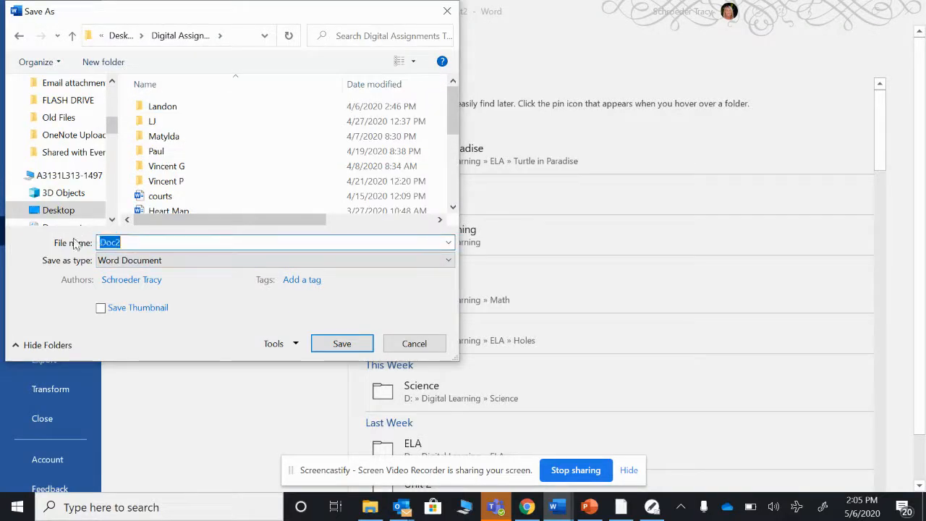
pyautogui.write('Comic Schroeder')
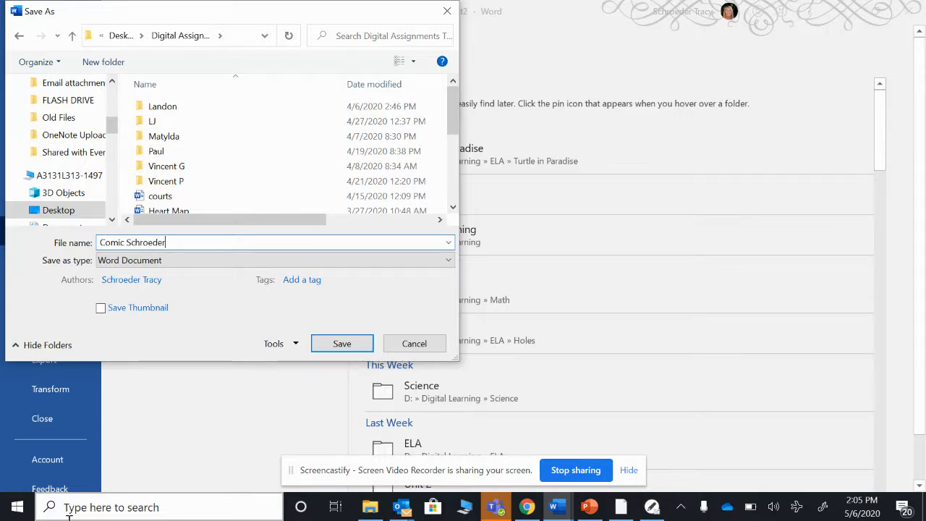
pyautogui.click(340, 345)
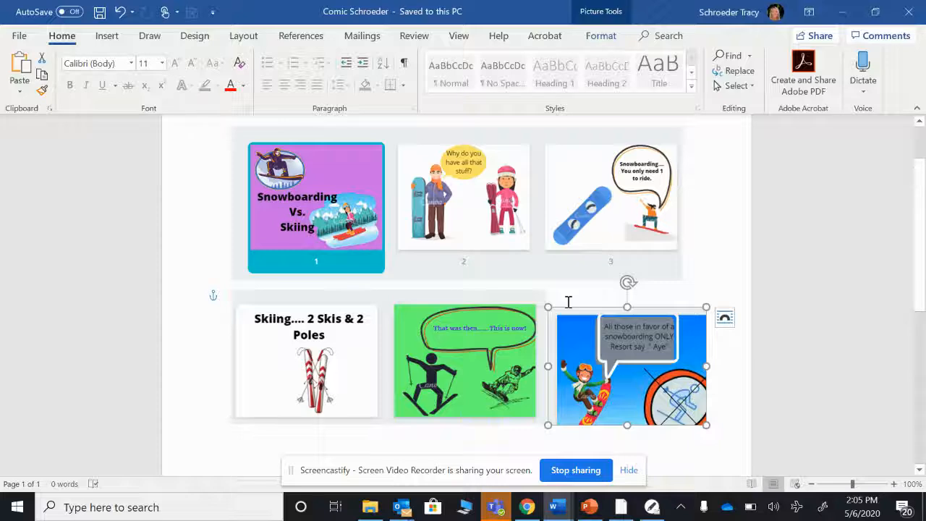
# Return to the Canva design, leave the page grid view and open the Elements panel
pyautogui.click(526, 506)
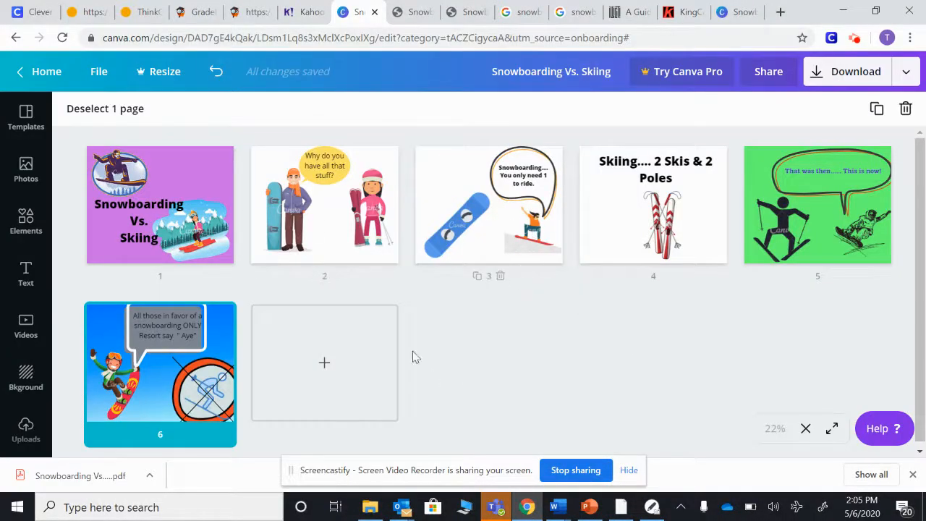
pyautogui.click(805, 428)
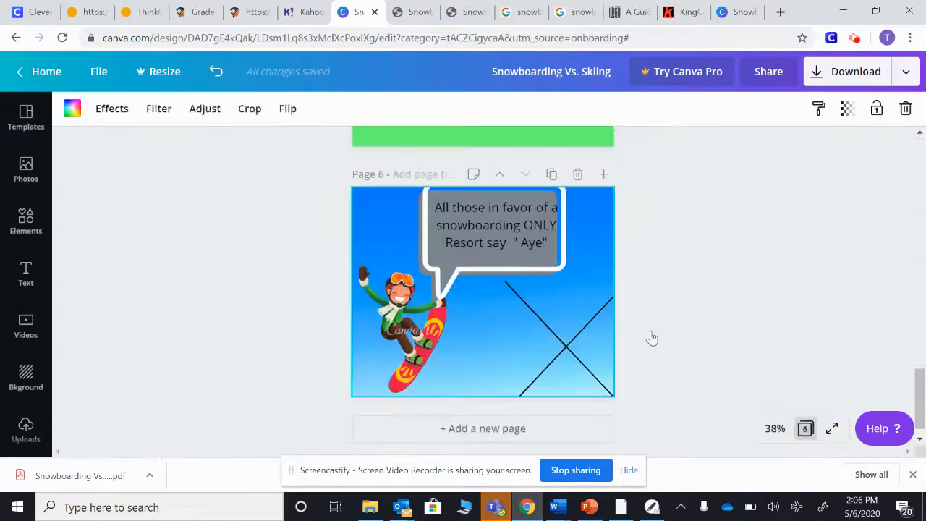
pyautogui.scroll(3, 541, 255)
pyautogui.scroll(7, 582, 220)
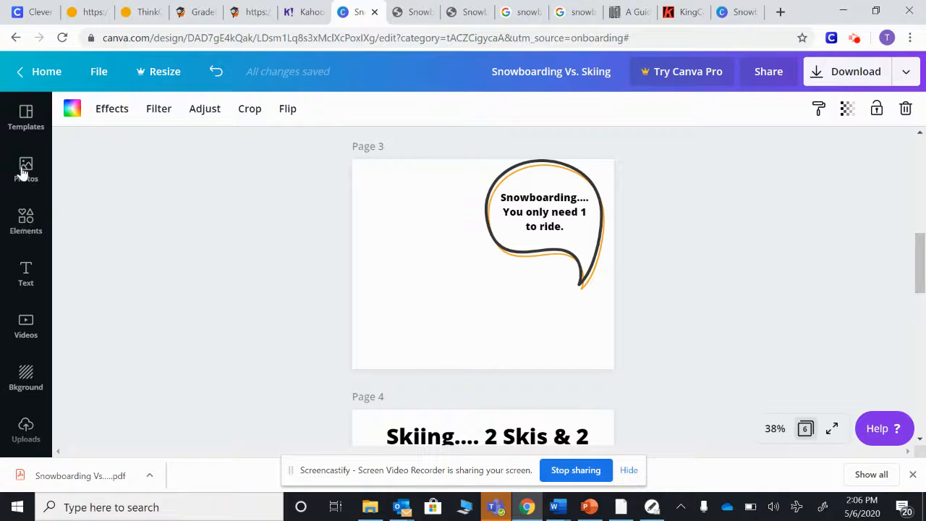
pyautogui.click(29, 226)
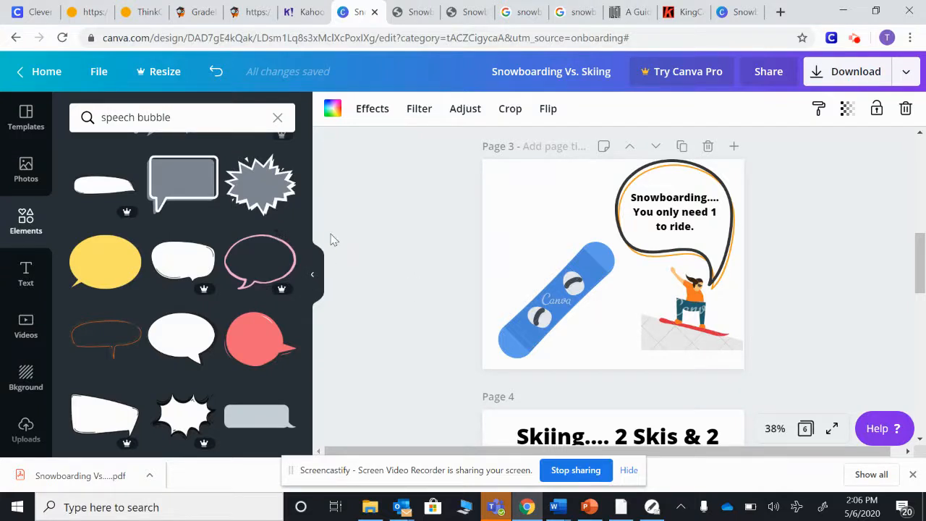
pyautogui.moveTo(920, 281); pyautogui.dragTo(919, 186)
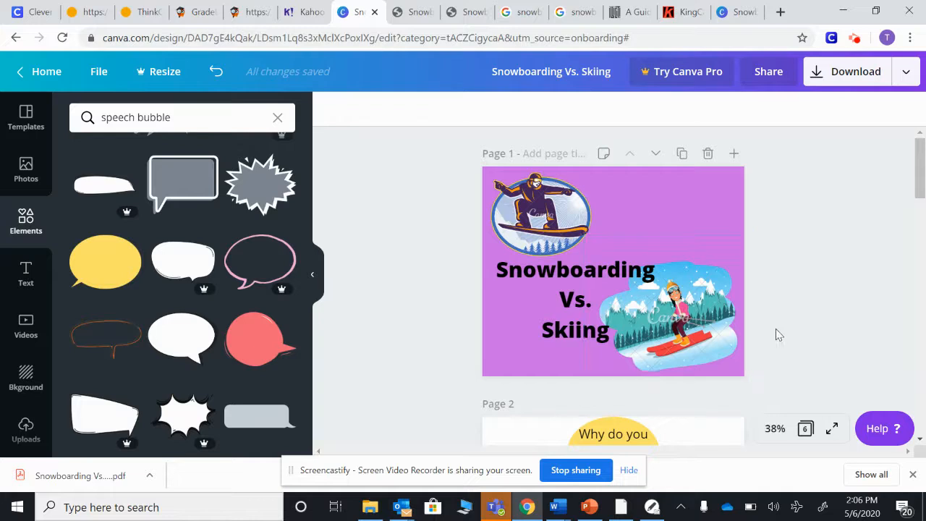